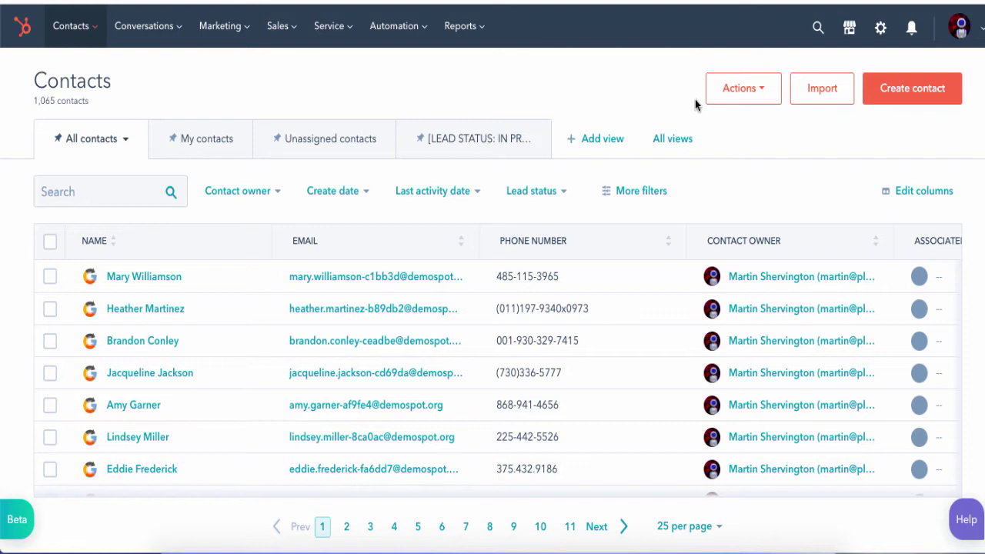
Step: Search all contacts by the first name and open the record of the matching contact at Baker Inc
{"action": "left_click", "coordinate": [113, 191]}
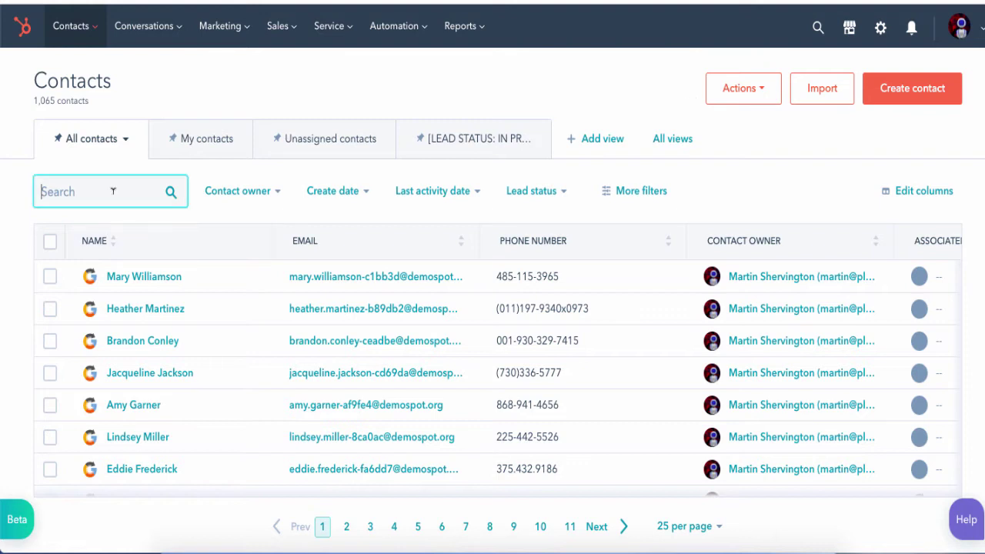
{"action": "type", "text": "emily"}
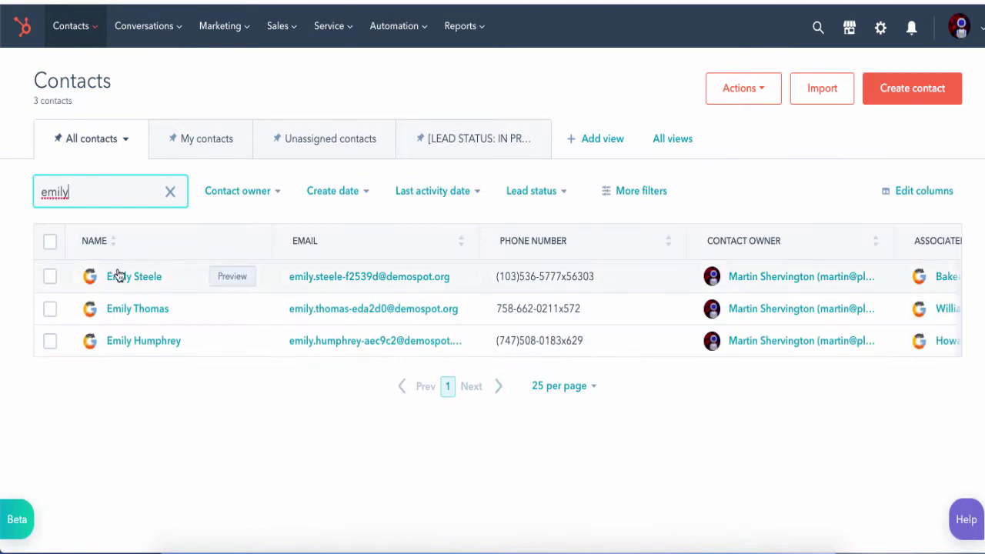
{"action": "left_click", "coordinate": [121, 282]}
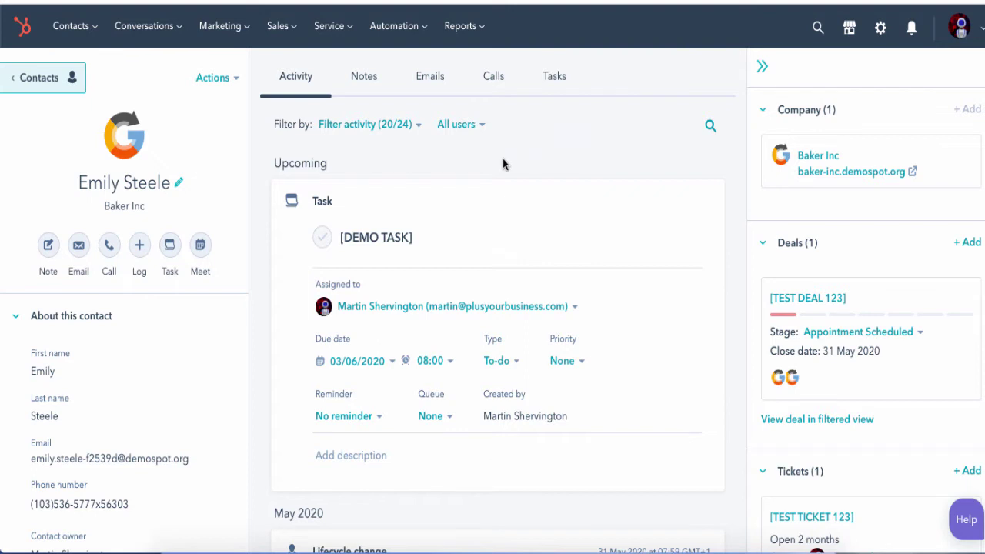
Step: View the activity types offered by the contact timeline's activity filter without changing the selection
{"action": "left_click", "coordinate": [392, 137]}
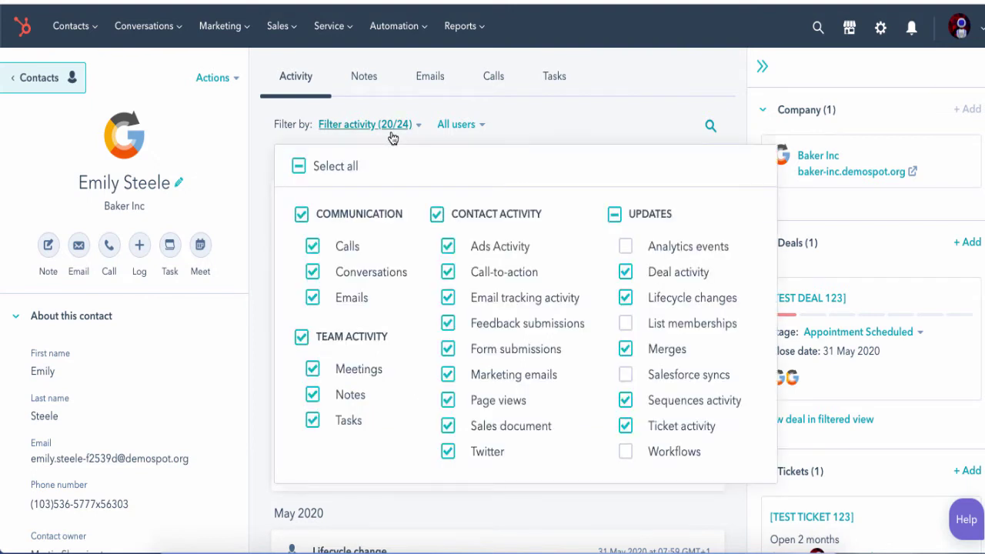
{"action": "left_click", "coordinate": [639, 135]}
{"action": "left_click", "coordinate": [346, 84]}
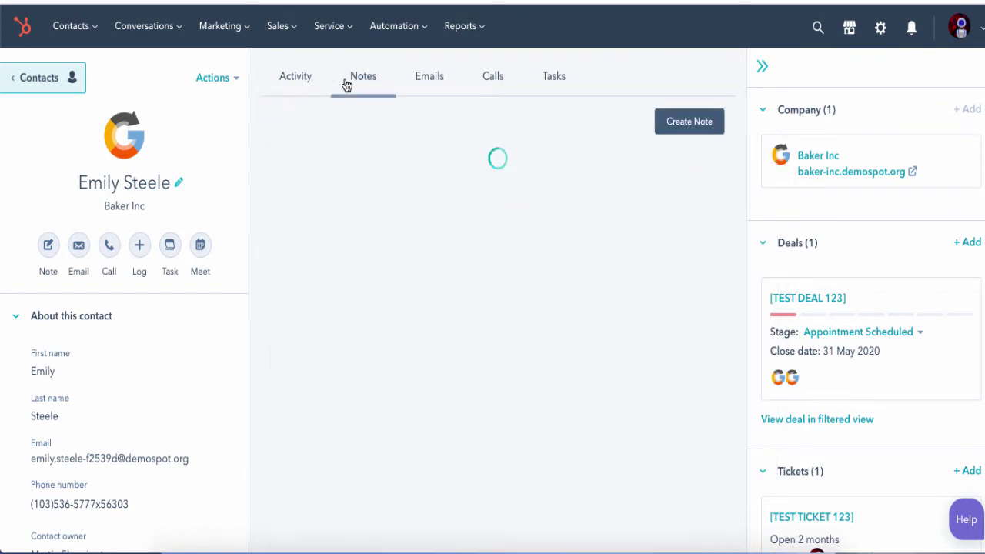
{"action": "left_click", "coordinate": [689, 121]}
{"action": "type", "text": "test @el"}
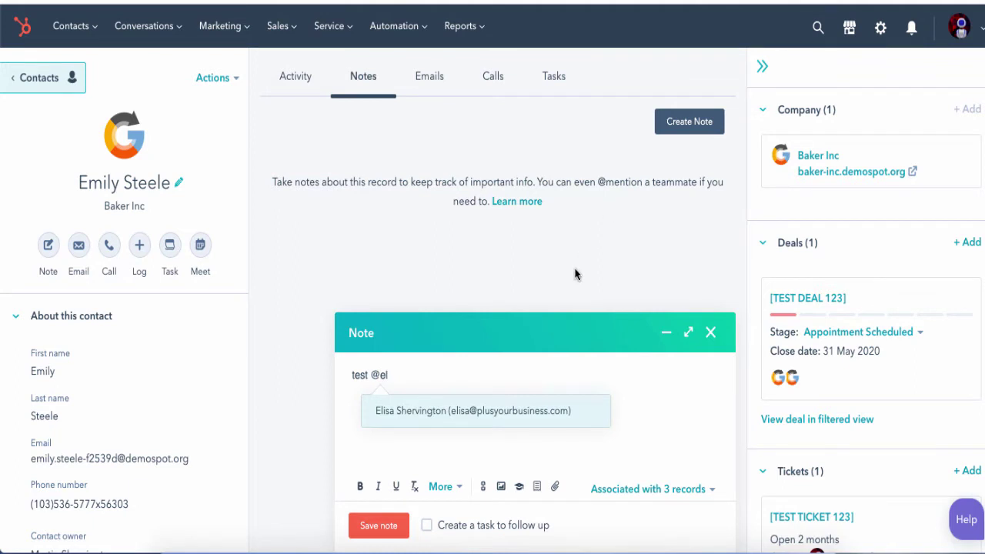
{"action": "left_click", "coordinate": [526, 403]}
{"action": "left_click", "coordinate": [375, 526]}
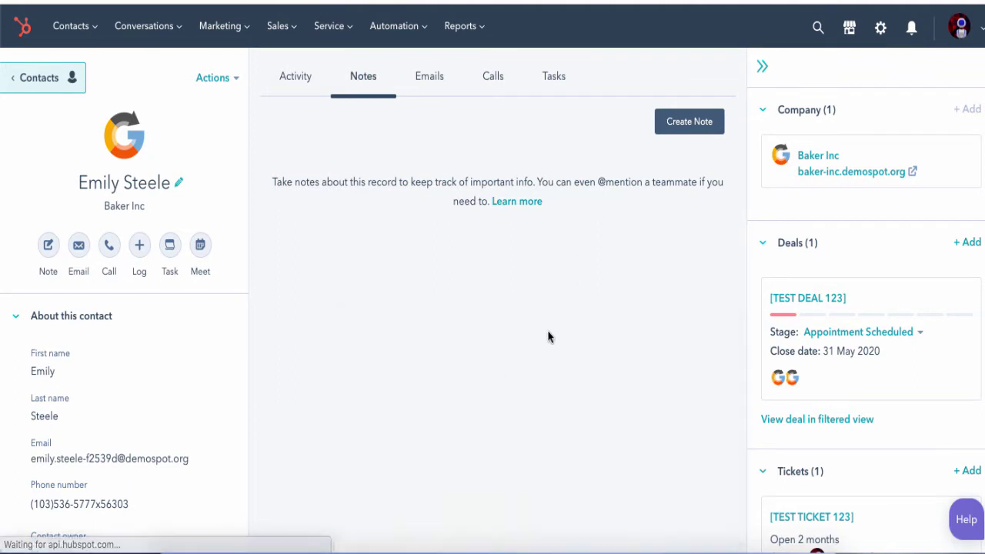
{"action": "left_click", "coordinate": [497, 197]}
Step: Look through the contact's emails, calls and tasks, and return to the full activity timeline
{"action": "left_click", "coordinate": [427, 80]}
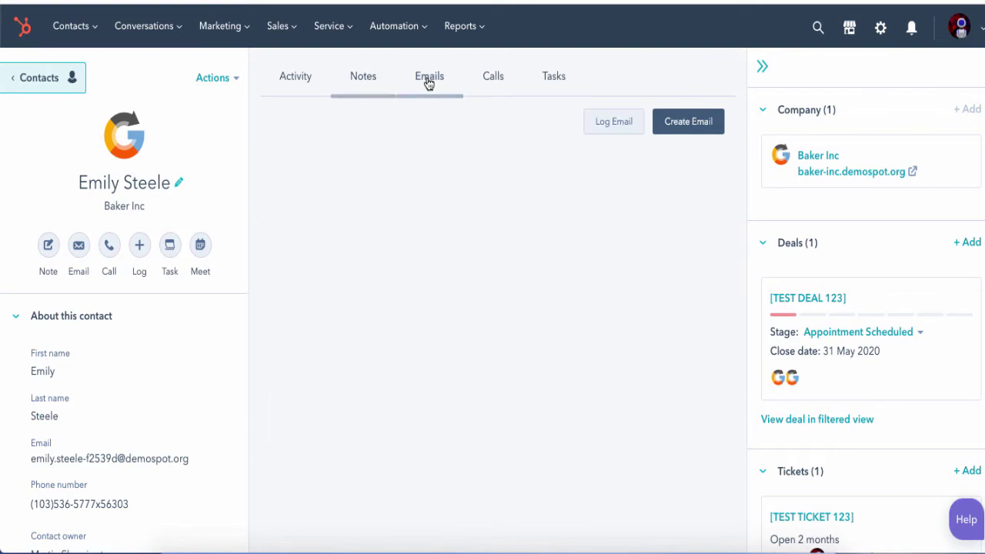
{"action": "left_click", "coordinate": [486, 83]}
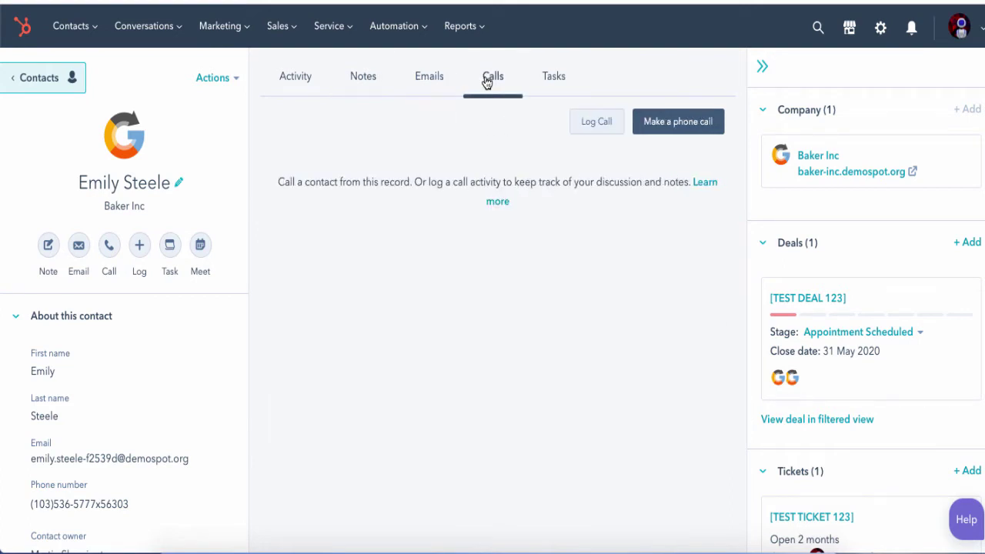
{"action": "left_click", "coordinate": [545, 82]}
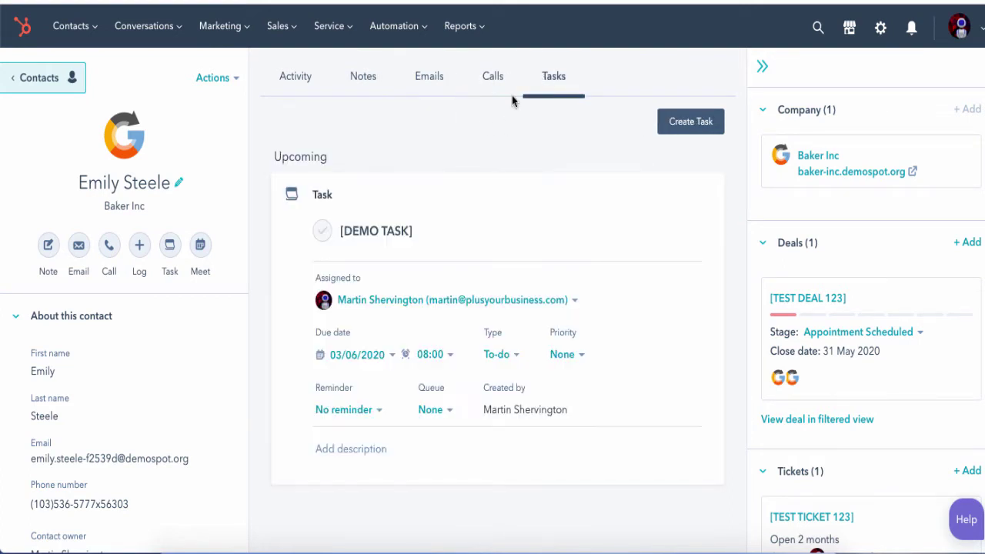
{"action": "left_click", "coordinate": [299, 79]}
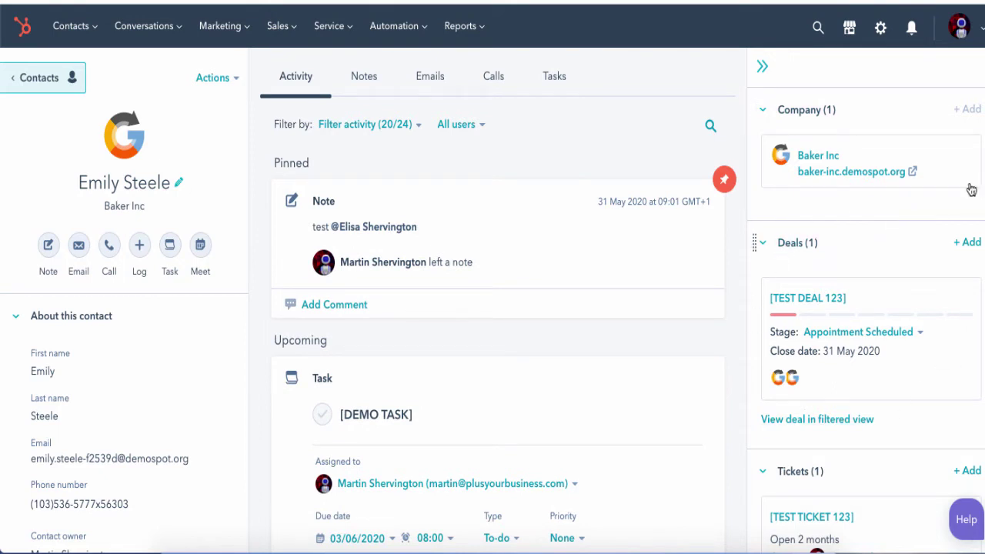
Step: Review the company, deals and tickets associated with the contact
{"action": "scroll", "coordinate": [849, 462], "scroll_direction": "down", "scroll_amount": 1}
{"action": "scroll", "coordinate": [849, 462], "scroll_direction": "down", "scroll_amount": 1}
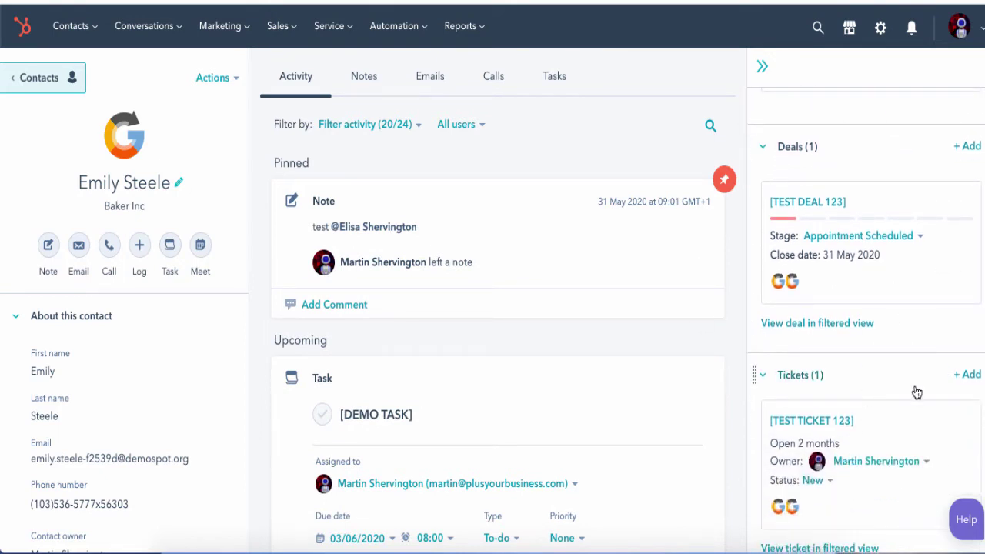
{"action": "scroll", "coordinate": [916, 392], "scroll_direction": "down", "scroll_amount": 3}
{"action": "scroll", "coordinate": [916, 392], "scroll_direction": "down", "scroll_amount": 2}
{"action": "scroll", "coordinate": [915, 392], "scroll_direction": "up", "scroll_amount": 6}
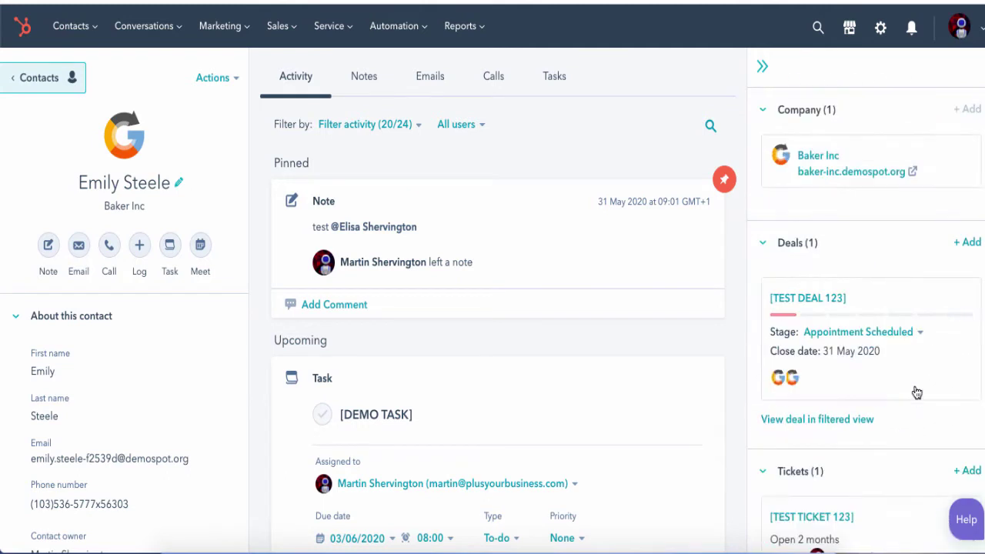
Step: Open the associated company Baker Inc and examine the properties in its About this company section
{"action": "left_click", "coordinate": [817, 157]}
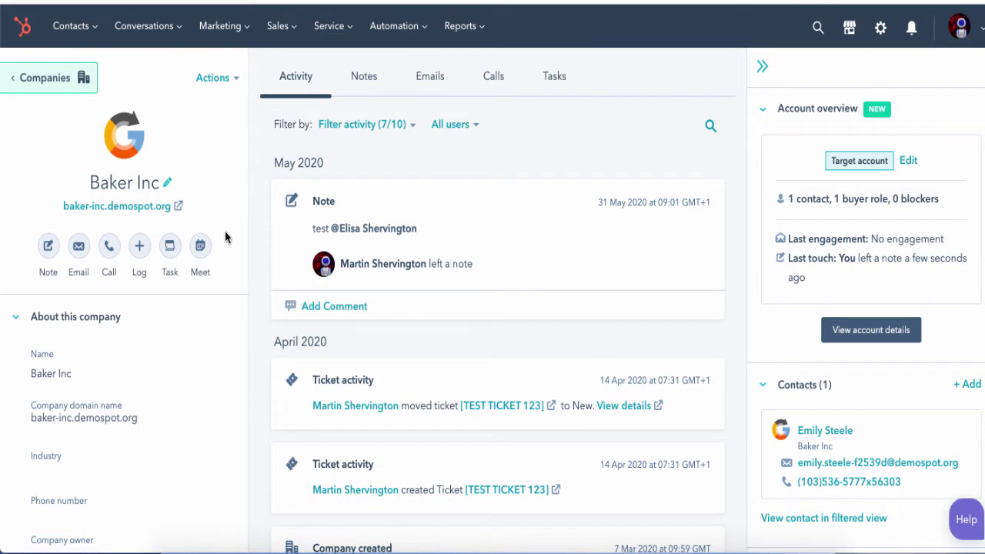
{"action": "scroll", "coordinate": [230, 181], "scroll_direction": "down", "scroll_amount": 1}
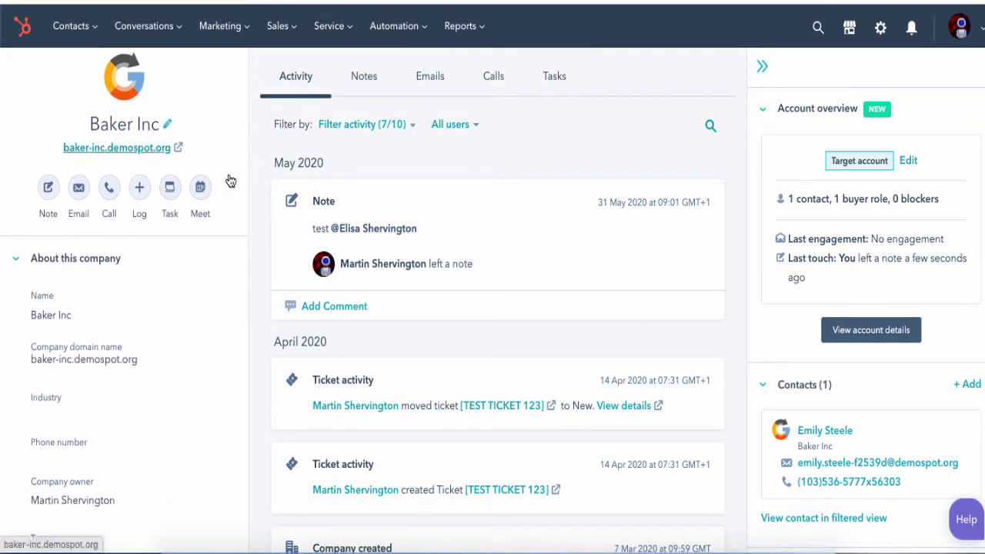
{"action": "scroll", "coordinate": [228, 174], "scroll_direction": "down", "scroll_amount": 2}
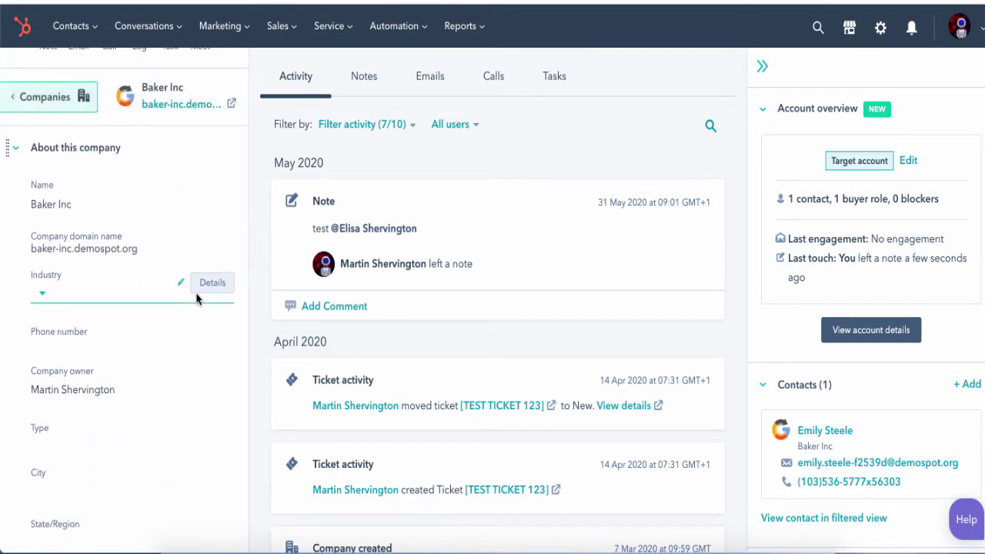
{"action": "scroll", "coordinate": [197, 300], "scroll_direction": "down", "scroll_amount": 4}
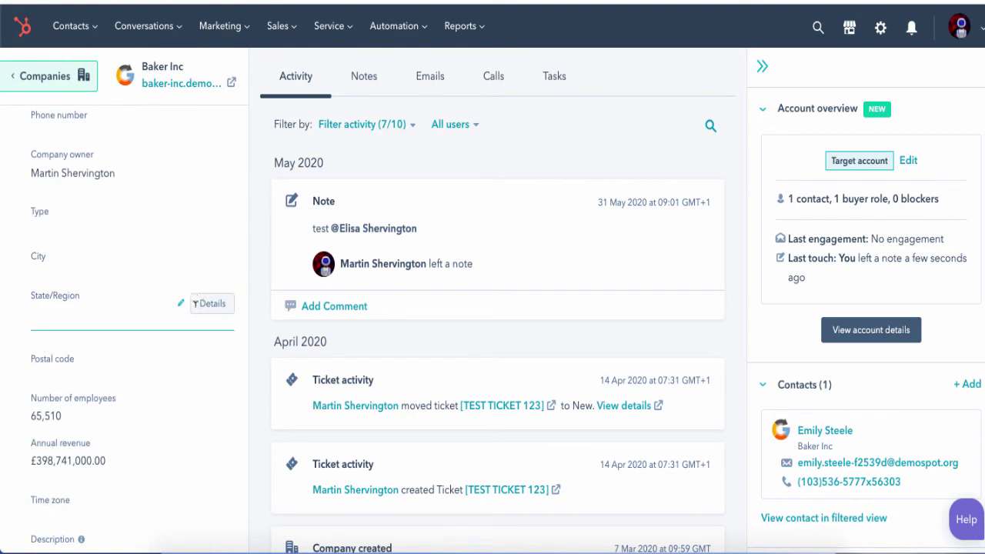
{"action": "scroll", "coordinate": [197, 356], "scroll_direction": "up", "scroll_amount": 7}
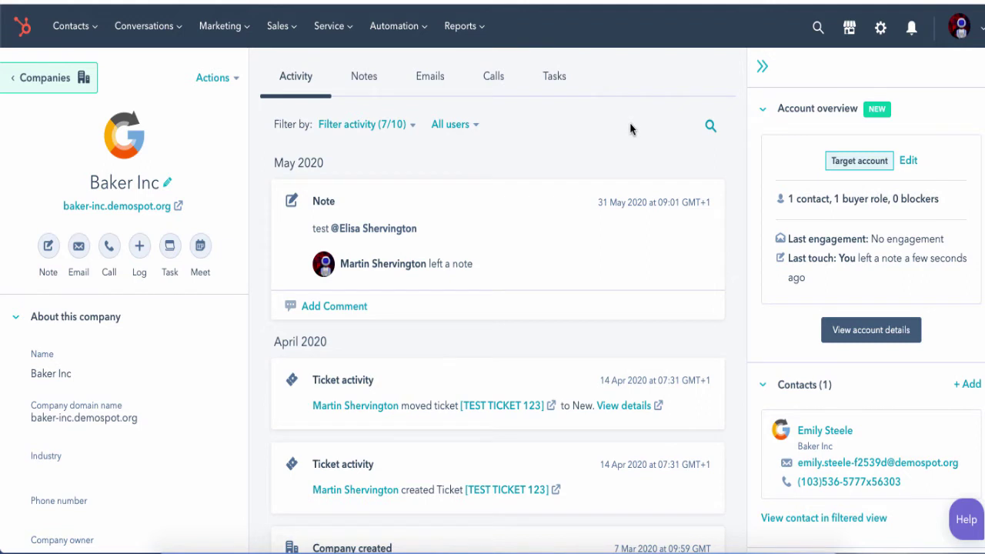
Step: Collapse the company's account overview and review its associated contacts, deals and tickets
{"action": "scroll", "coordinate": [630, 123], "scroll_direction": "down", "scroll_amount": 1}
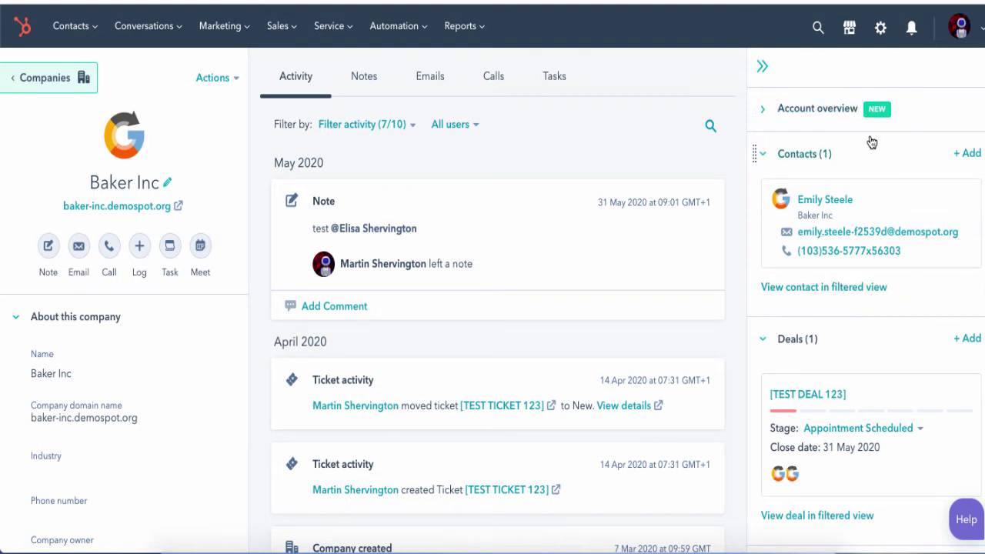
{"action": "scroll", "coordinate": [907, 297], "scroll_direction": "down", "scroll_amount": 3}
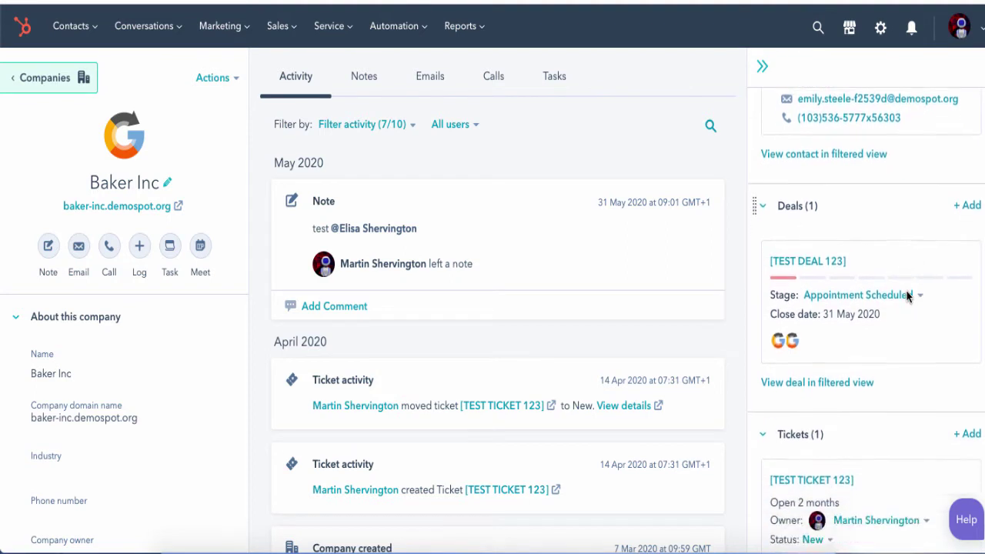
{"action": "scroll", "coordinate": [907, 297], "scroll_direction": "up", "scroll_amount": 4}
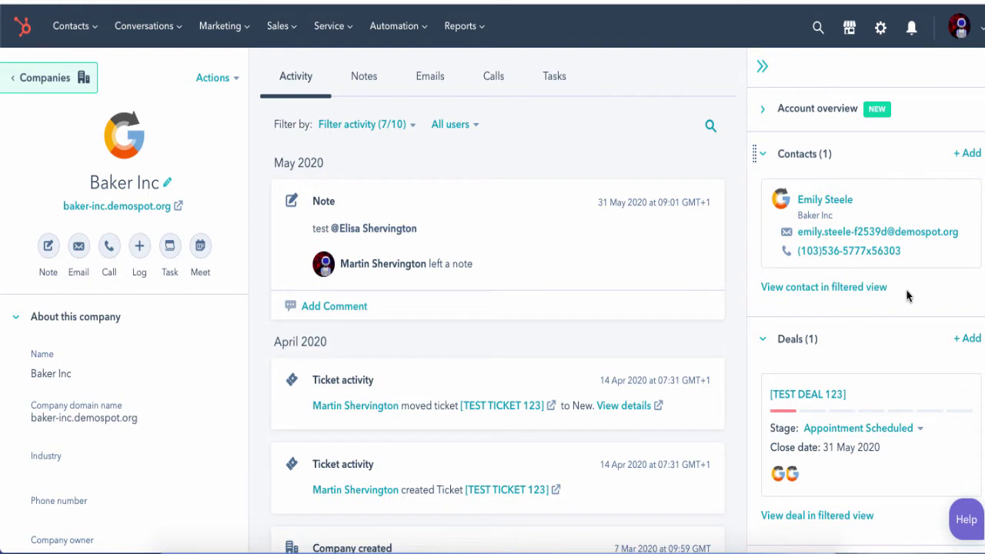
Step: Open the company's associated deal [TEST DEAL 123] and examine its available deal stages and associated records
{"action": "scroll", "coordinate": [865, 365], "scroll_direction": "down", "scroll_amount": 3}
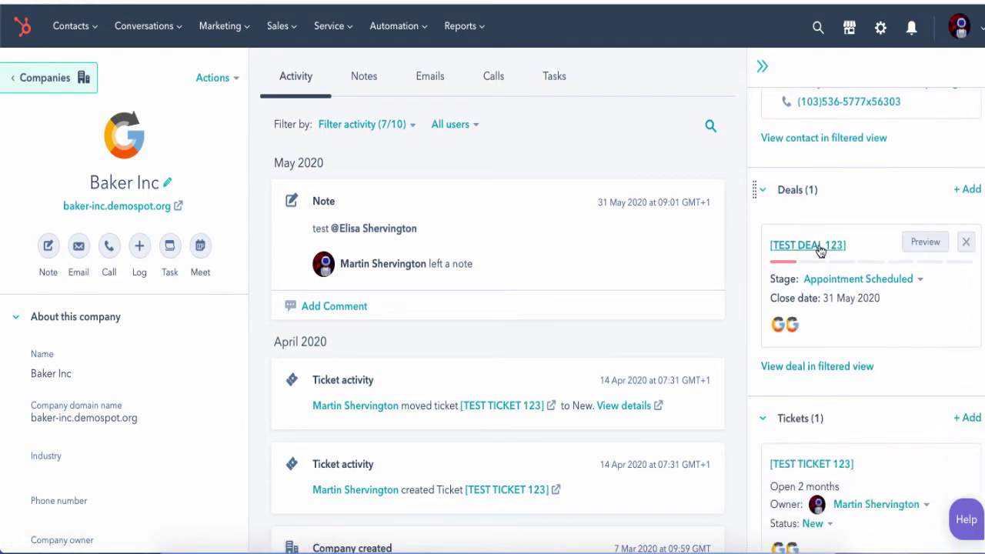
{"action": "left_click", "coordinate": [820, 247]}
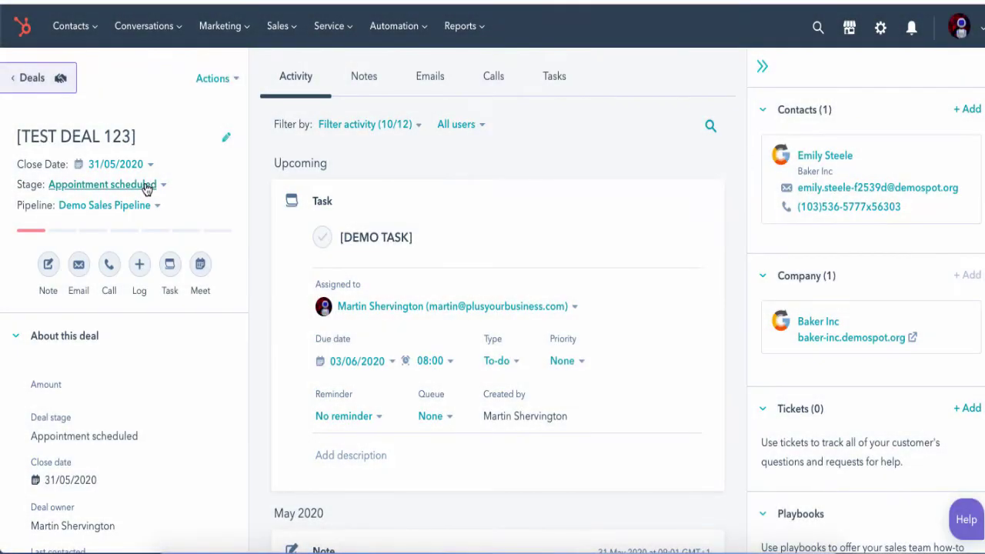
{"action": "left_click", "coordinate": [146, 187]}
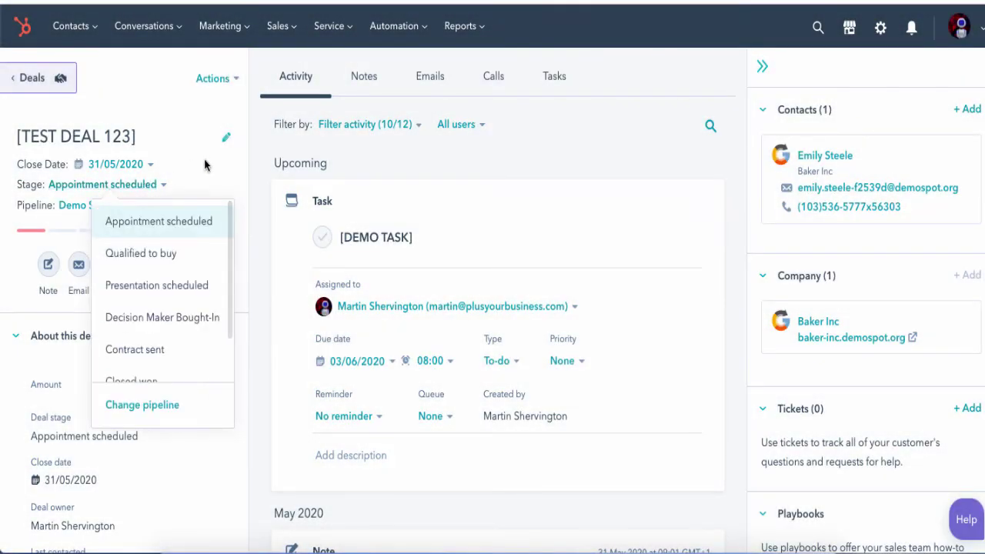
{"action": "left_click", "coordinate": [258, 226]}
{"action": "scroll", "coordinate": [172, 407], "scroll_direction": "down", "scroll_amount": 2}
{"action": "scroll", "coordinate": [171, 407], "scroll_direction": "up", "scroll_amount": 2}
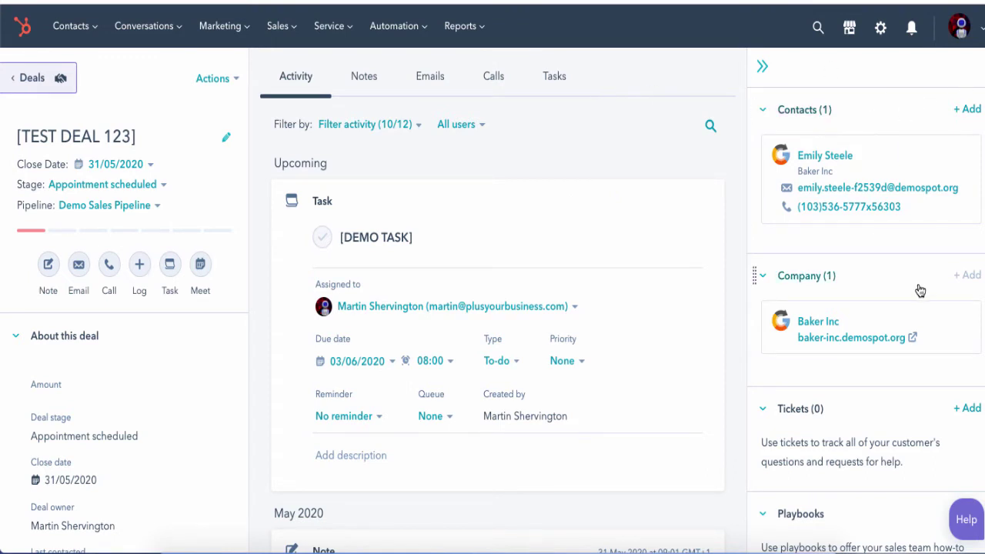
Step: Go back to the deal's associated contact and open that contact's ticket [TEST TICKET 123]
{"action": "left_click", "coordinate": [826, 157]}
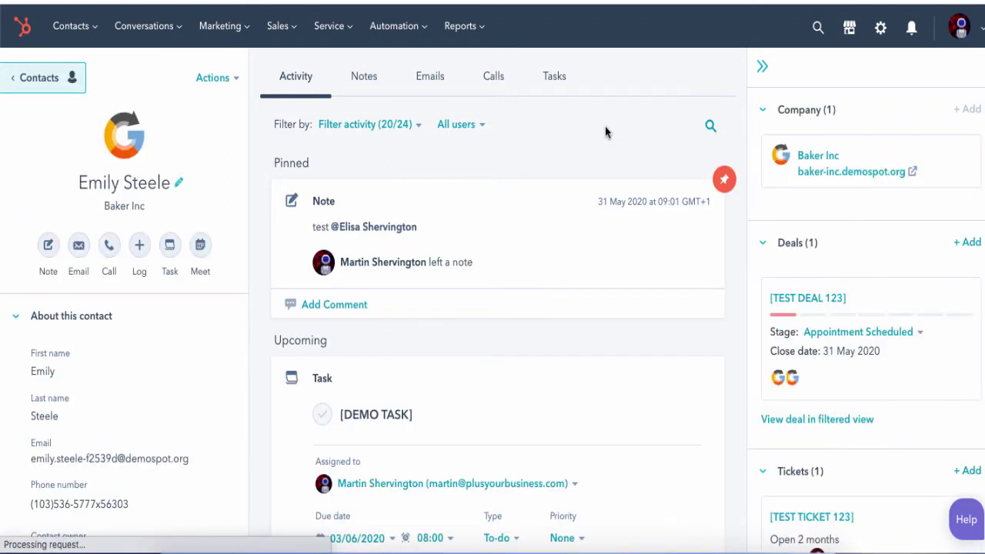
{"action": "scroll", "coordinate": [886, 398], "scroll_direction": "down", "scroll_amount": 3}
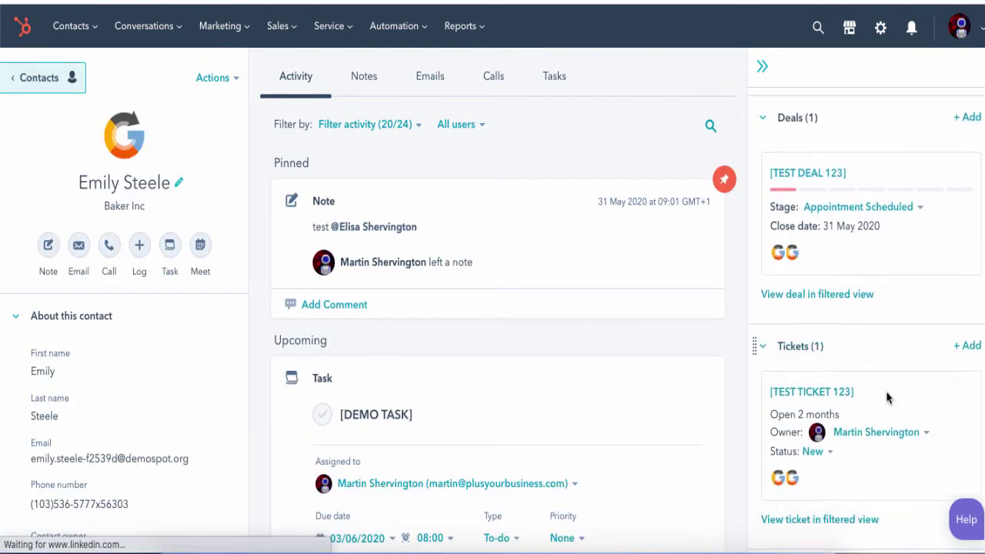
{"action": "left_click", "coordinate": [838, 394]}
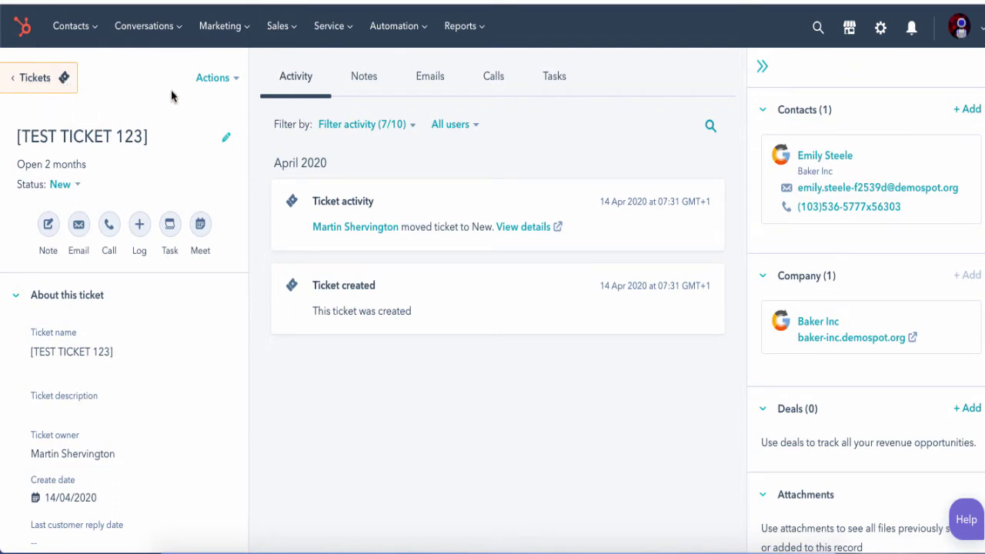
Step: Examine the ticket's status options and the properties in its About this ticket section
{"action": "scroll", "coordinate": [188, 183], "scroll_direction": "down", "scroll_amount": 2}
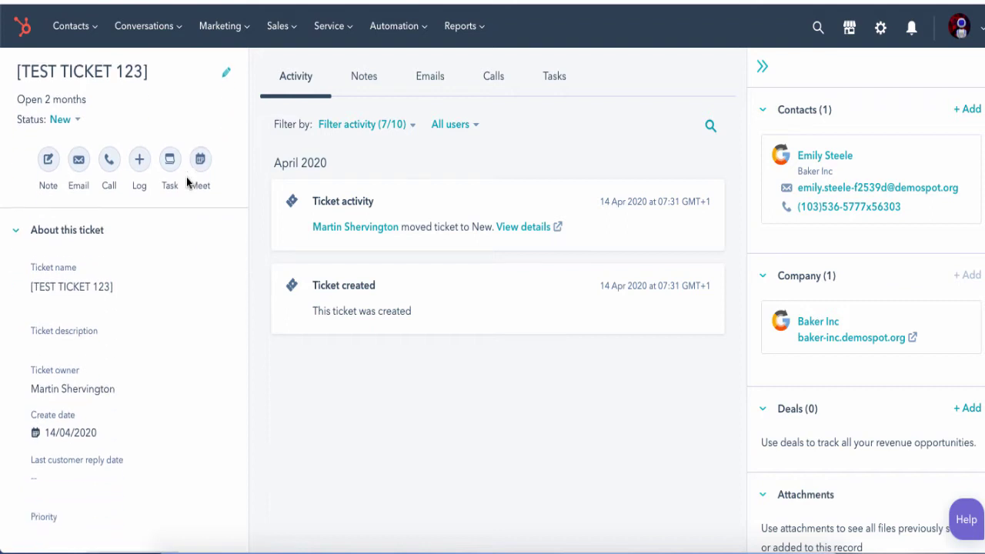
{"action": "scroll", "coordinate": [116, 177], "scroll_direction": "up", "scroll_amount": 1}
{"action": "left_click", "coordinate": [66, 152]}
{"action": "left_click", "coordinate": [154, 158]}
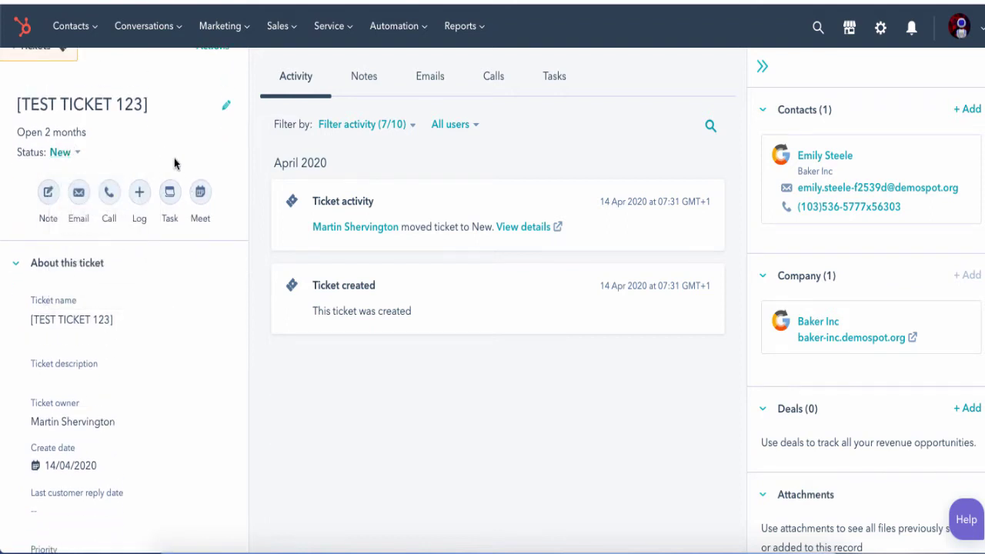
{"action": "scroll", "coordinate": [217, 295], "scroll_direction": "down", "scroll_amount": 3}
{"action": "scroll", "coordinate": [218, 302], "scroll_direction": "up", "scroll_amount": 4}
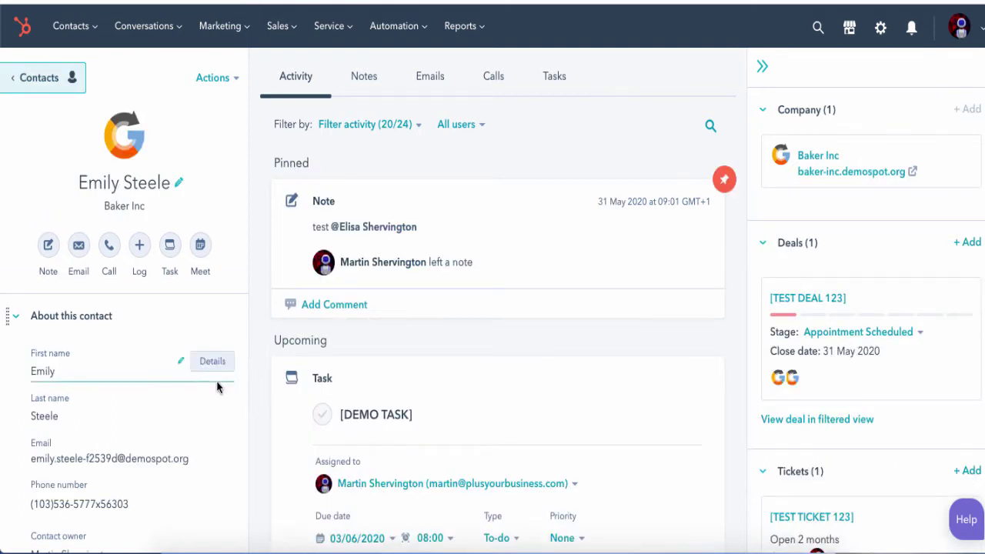
Step: Review the properties in the contact's About this contact section and open the full list of all its properties
{"action": "scroll", "coordinate": [218, 387], "scroll_direction": "down", "scroll_amount": 3}
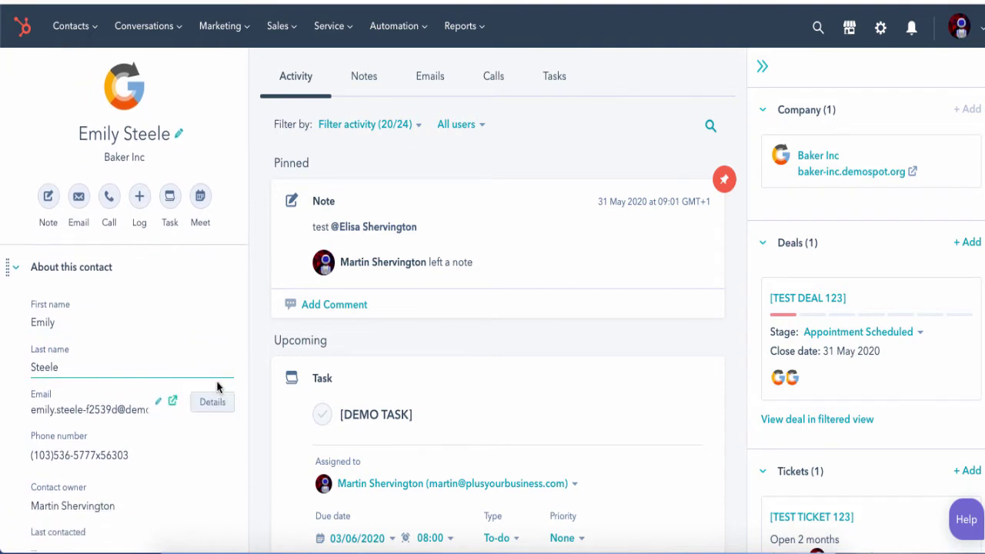
{"action": "scroll", "coordinate": [218, 388], "scroll_direction": "down", "scroll_amount": 1}
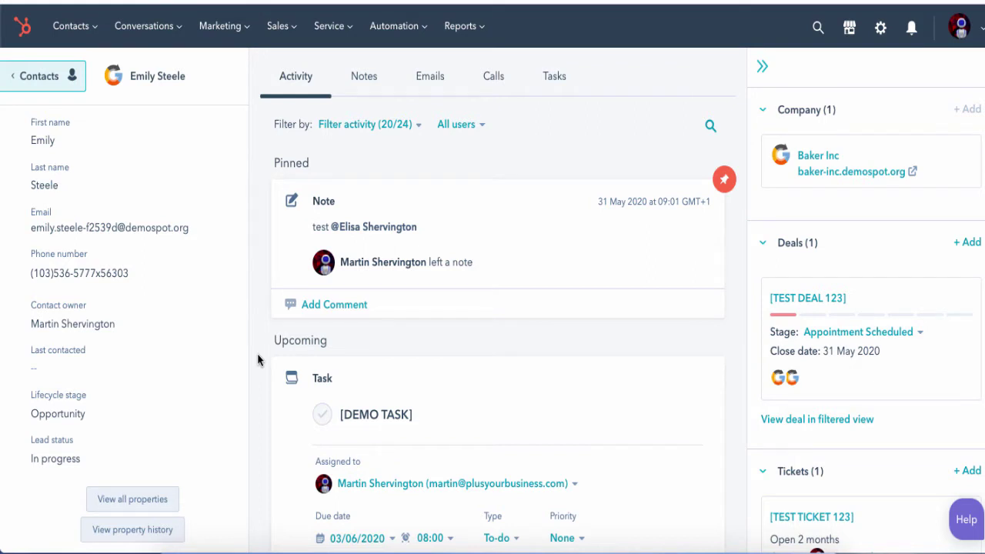
{"action": "scroll", "coordinate": [259, 360], "scroll_direction": "down", "scroll_amount": 1}
{"action": "scroll", "coordinate": [195, 471], "scroll_direction": "up", "scroll_amount": 1}
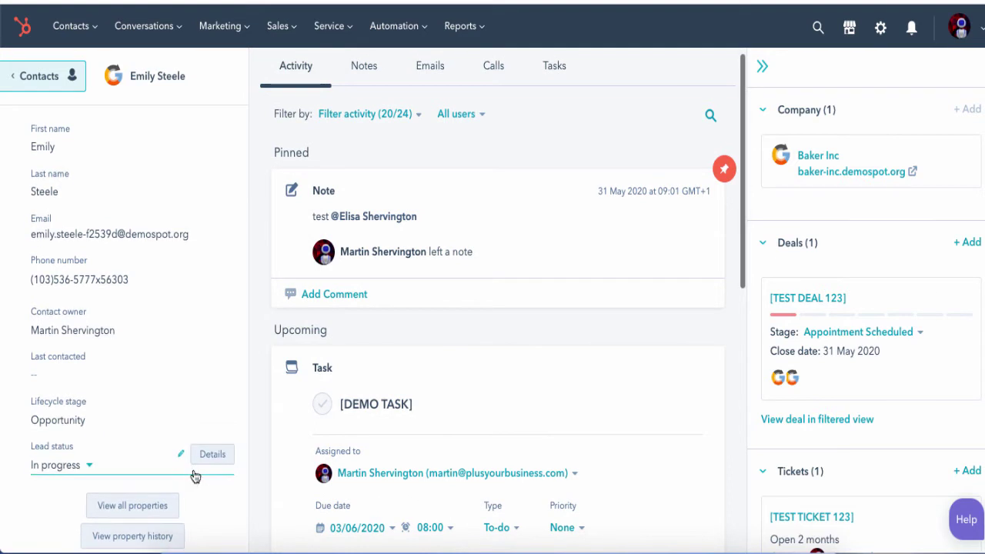
{"action": "left_click", "coordinate": [150, 510]}
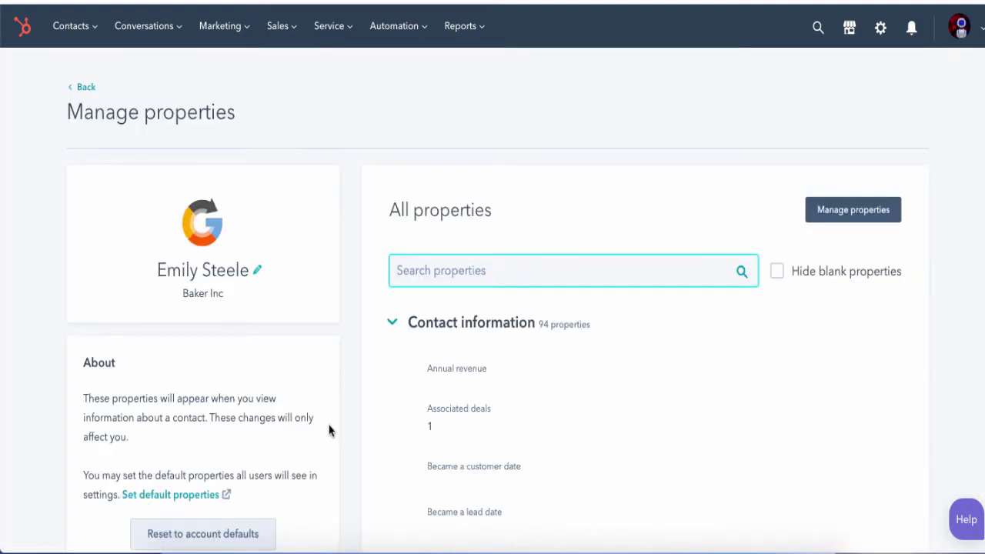
Step: Search the contact's full property list for "count" and add the Country/Region property to the personal view
{"action": "scroll", "coordinate": [328, 429], "scroll_direction": "down", "scroll_amount": 4}
{"action": "scroll", "coordinate": [329, 430], "scroll_direction": "down", "scroll_amount": 2}
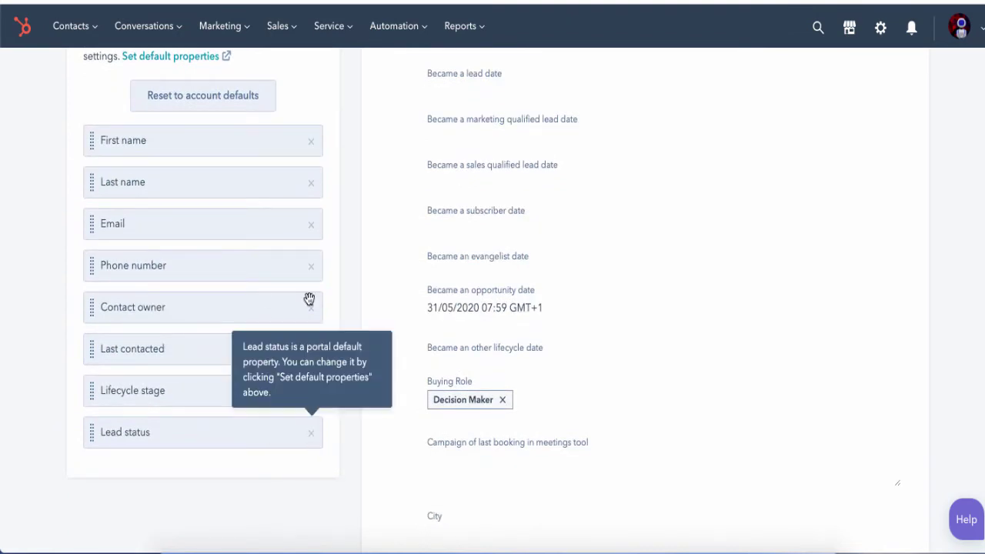
{"action": "mouse_move", "coordinate": [493, 169]}
{"action": "scroll", "coordinate": [493, 171], "scroll_direction": "up", "scroll_amount": 5}
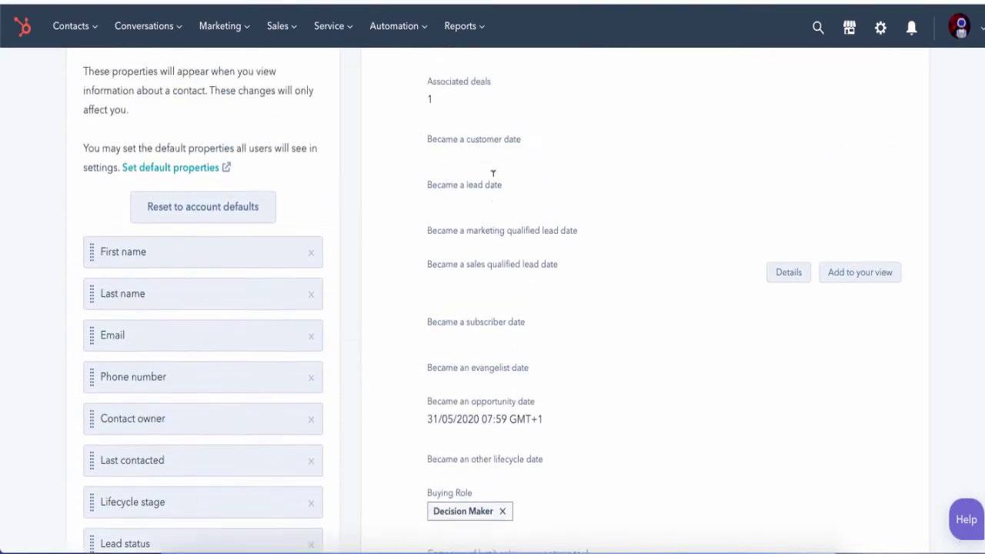
{"action": "type", "text": "count"}
{"action": "mouse_move", "coordinate": [609, 299]}
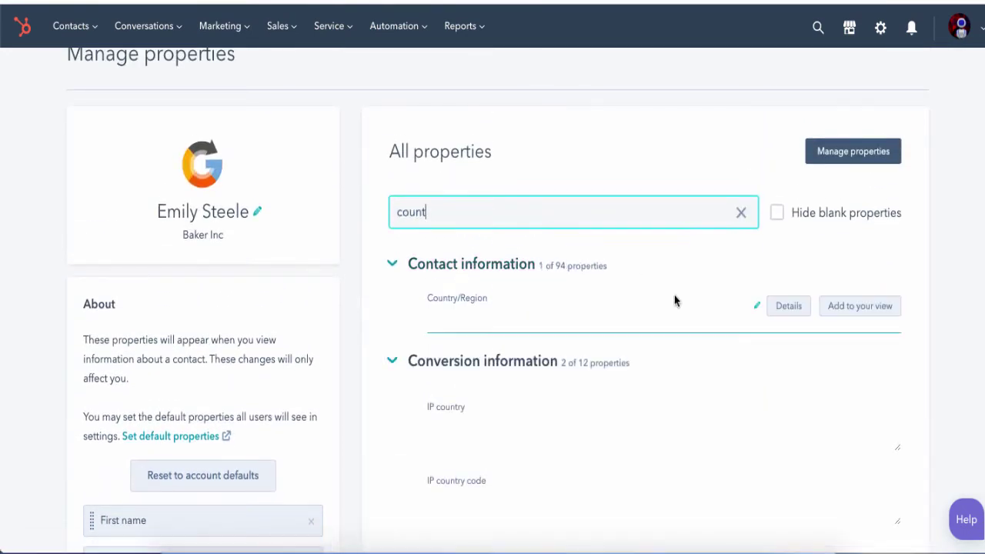
{"action": "left_click", "coordinate": [860, 306]}
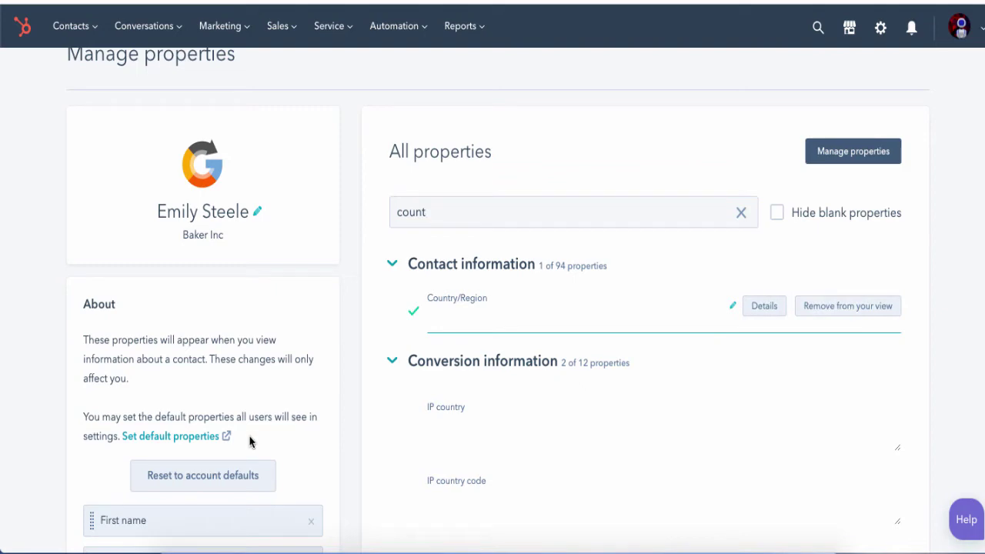
Step: Reorder the displayed properties so Country/Region sits directly below Last name, and return to the contact record
{"action": "scroll", "coordinate": [249, 441], "scroll_direction": "down", "scroll_amount": 5}
{"action": "left_click_drag", "start_coordinate": [207, 459], "coordinate": [198, 216]}
{"action": "scroll", "coordinate": [235, 376], "scroll_direction": "up", "scroll_amount": 6}
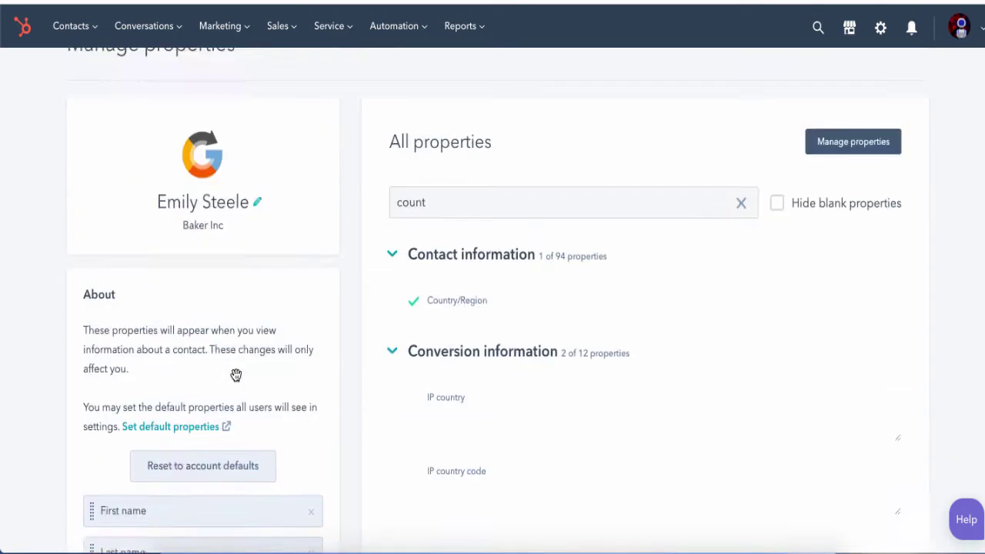
{"action": "left_click", "coordinate": [86, 90]}
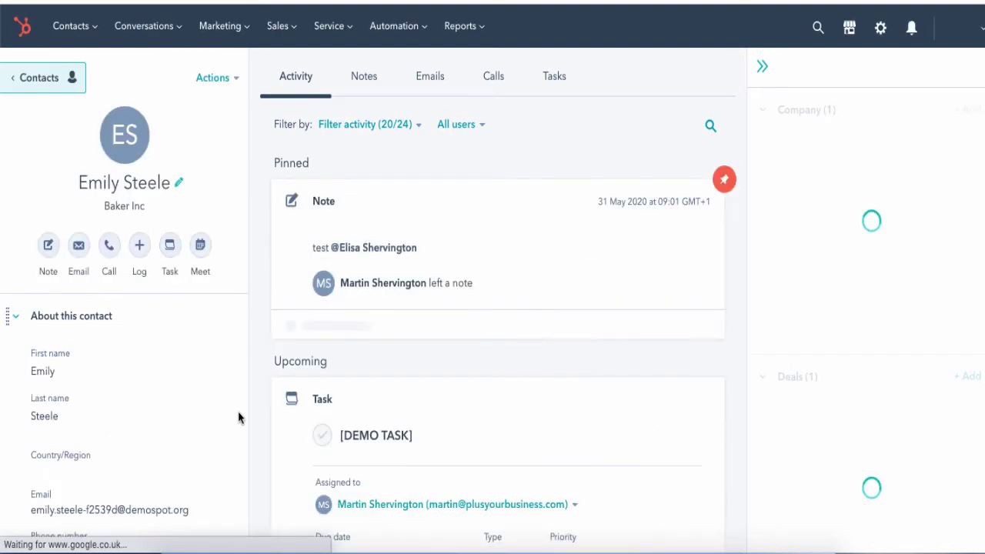
Step: Set the contact's Country/Region to Wales and save the change
{"action": "left_click", "coordinate": [47, 465]}
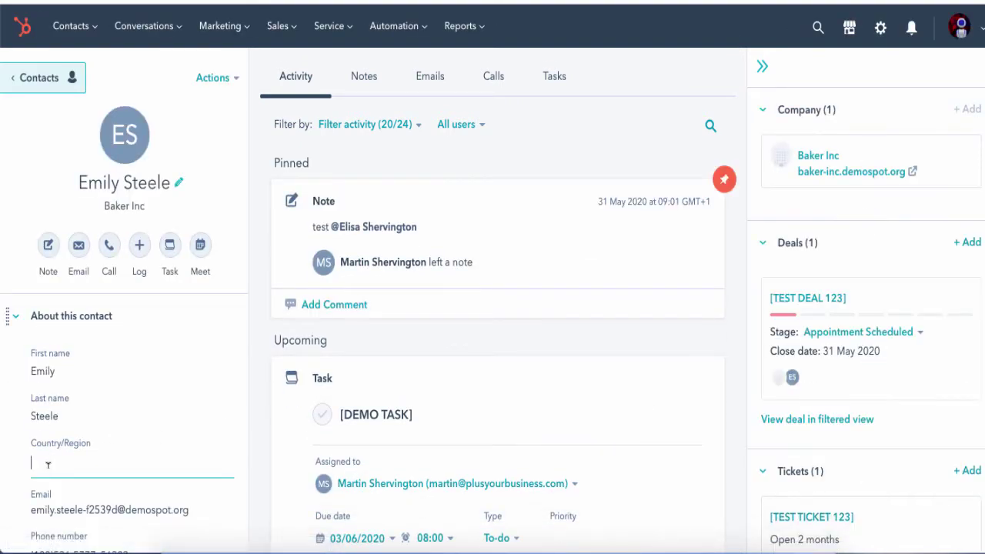
{"action": "type", "text": "Wales"}
{"action": "left_click", "coordinate": [64, 522]}
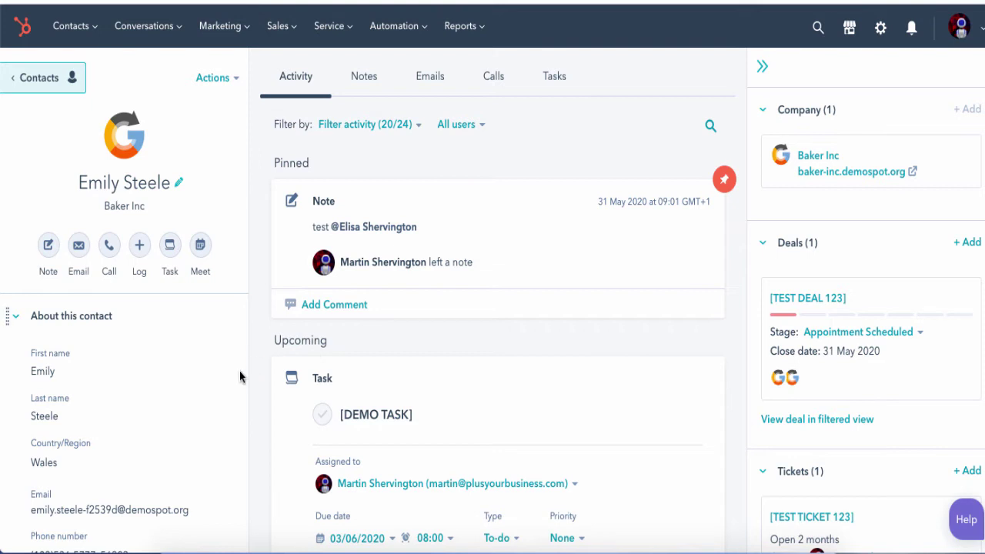
Step: Open the contact property settings from the full property list, examine the form for creating a property and close it unfilled
{"action": "scroll", "coordinate": [239, 371], "scroll_direction": "down", "scroll_amount": 5}
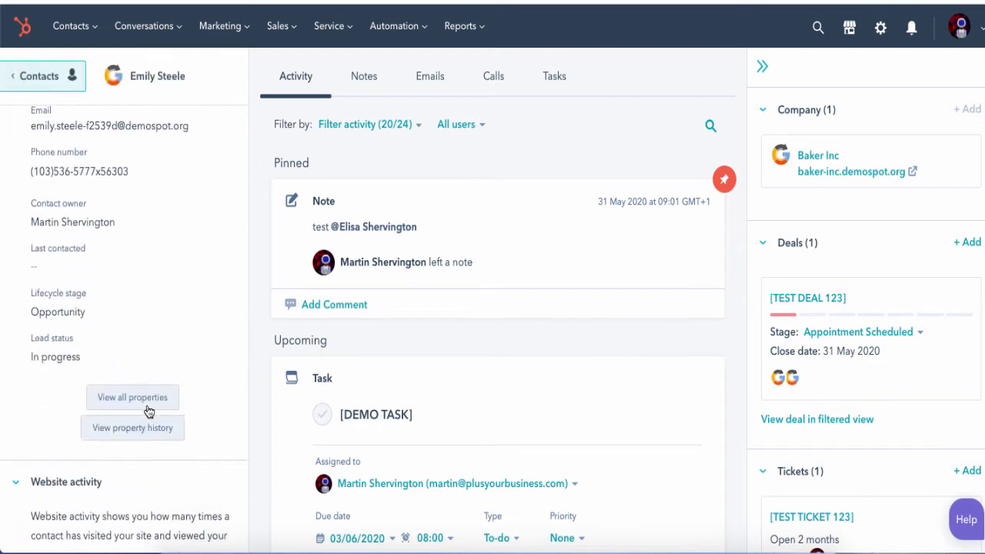
{"action": "left_click", "coordinate": [136, 397]}
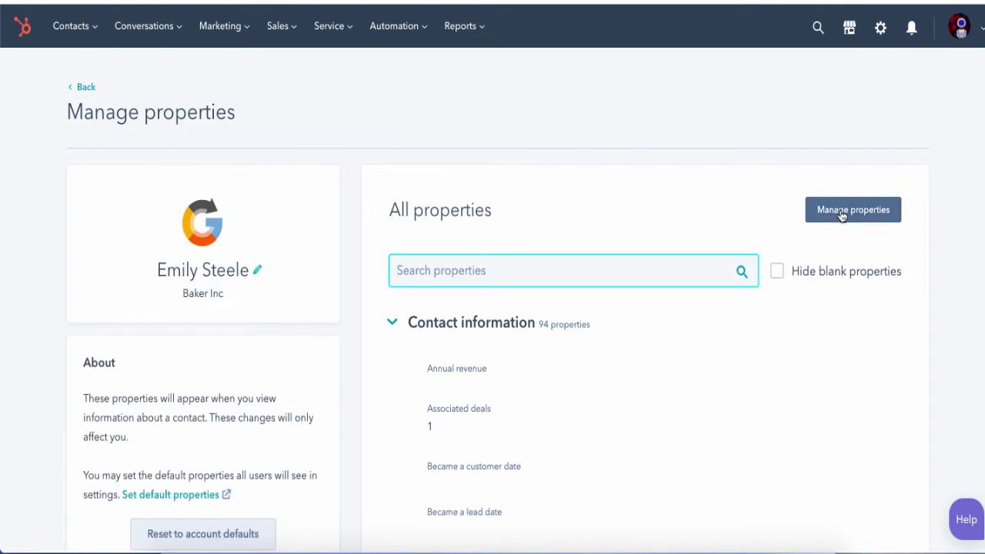
{"action": "left_click", "coordinate": [843, 216]}
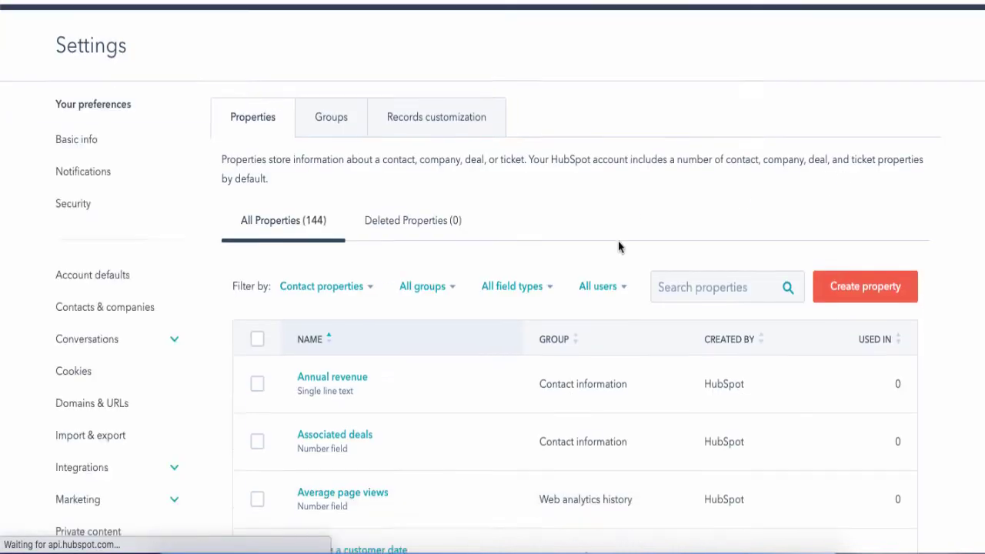
{"action": "left_click", "coordinate": [853, 262]}
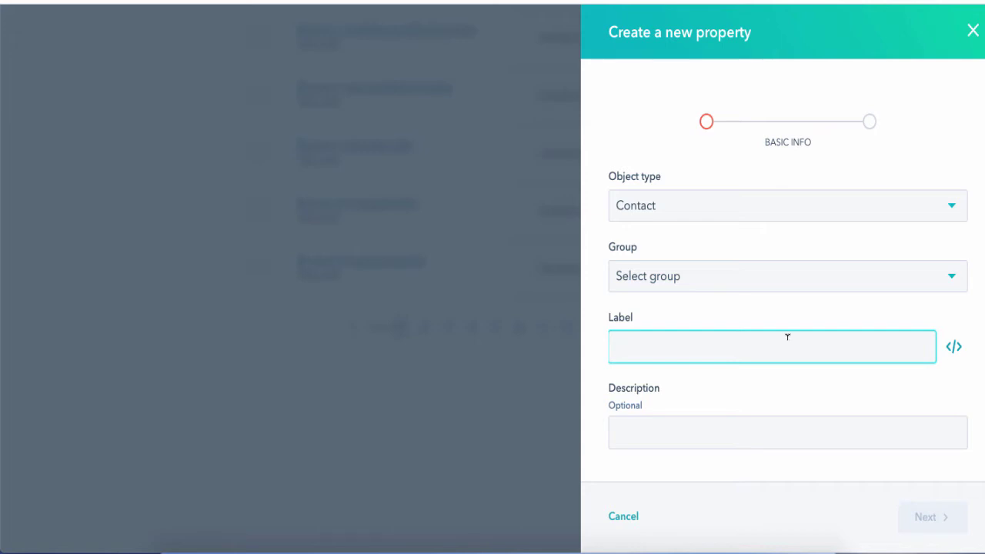
{"action": "left_click", "coordinate": [973, 33]}
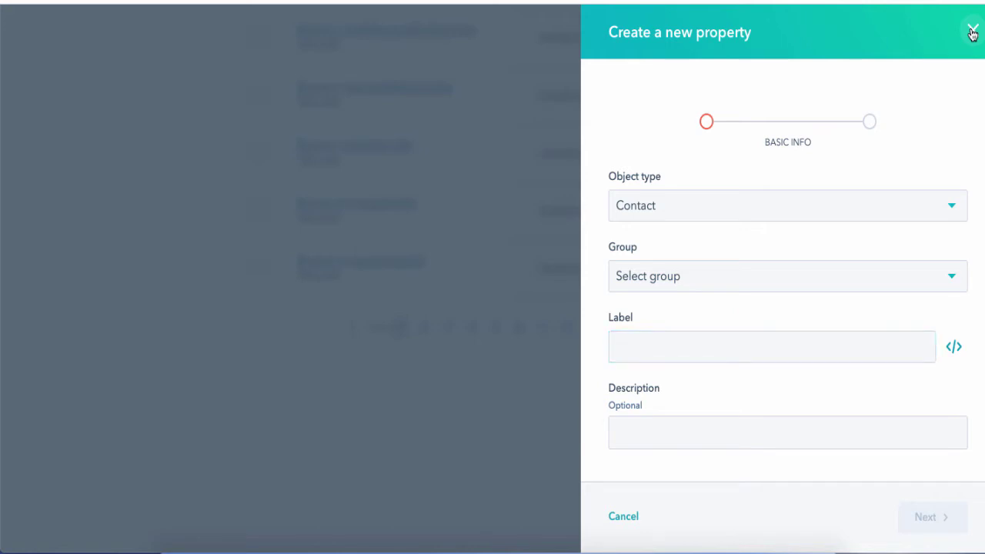
{"action": "scroll", "coordinate": [210, 365], "scroll_direction": "up", "scroll_amount": 7}
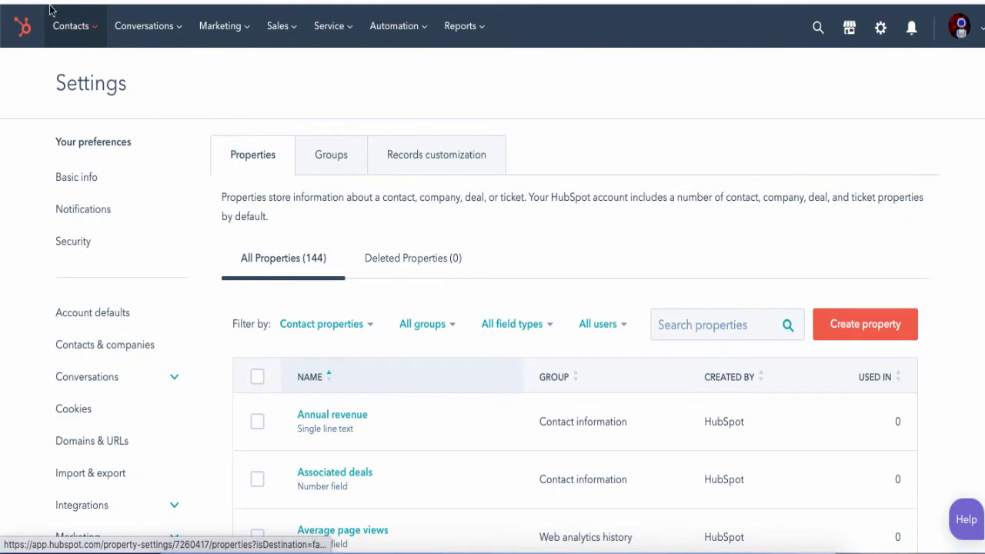
Step: Open the Baker Inc company record and review the properties in its About this company section
{"action": "left_click", "coordinate": [73, 28]}
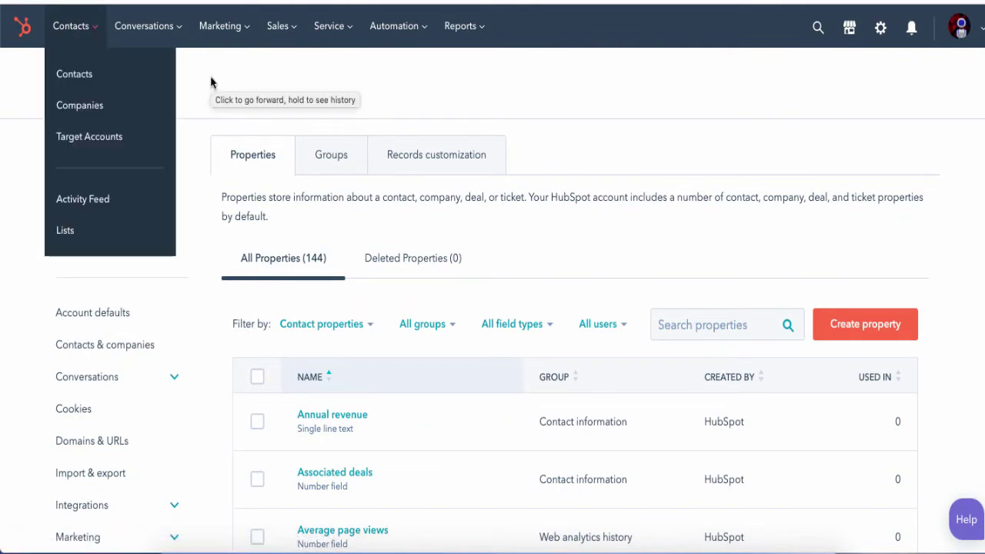
{"action": "left_click", "coordinate": [128, 111]}
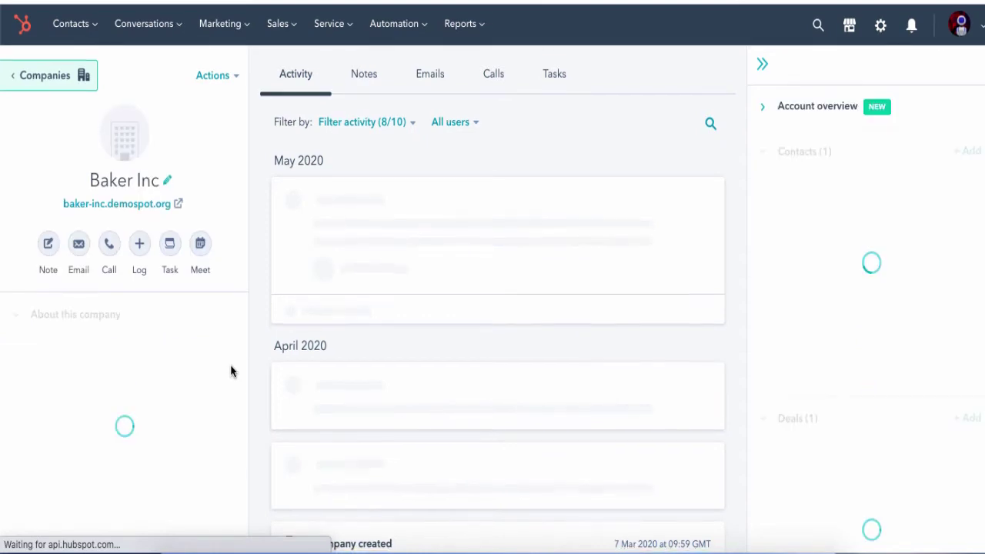
{"action": "scroll", "coordinate": [230, 371], "scroll_direction": "down", "scroll_amount": 5}
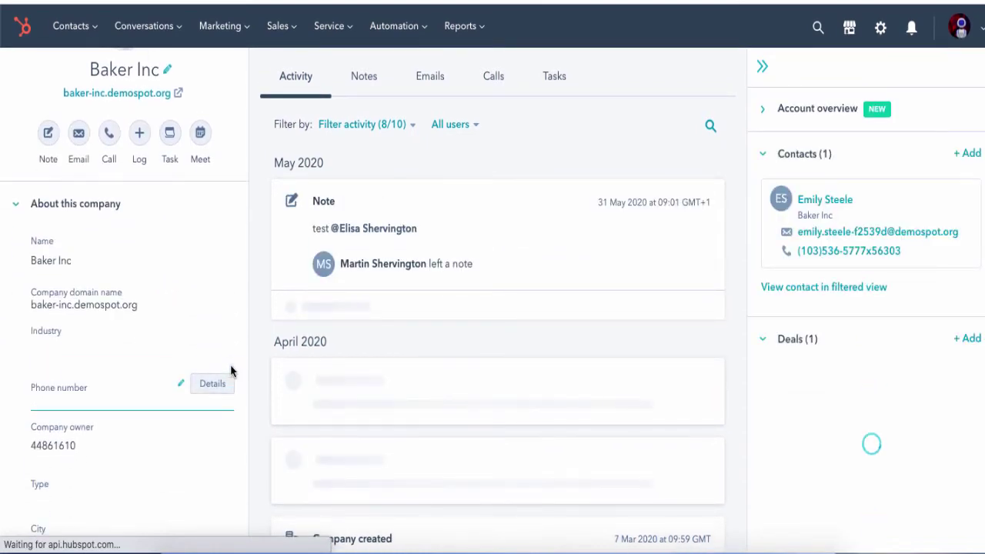
{"action": "scroll", "coordinate": [231, 371], "scroll_direction": "down", "scroll_amount": 3}
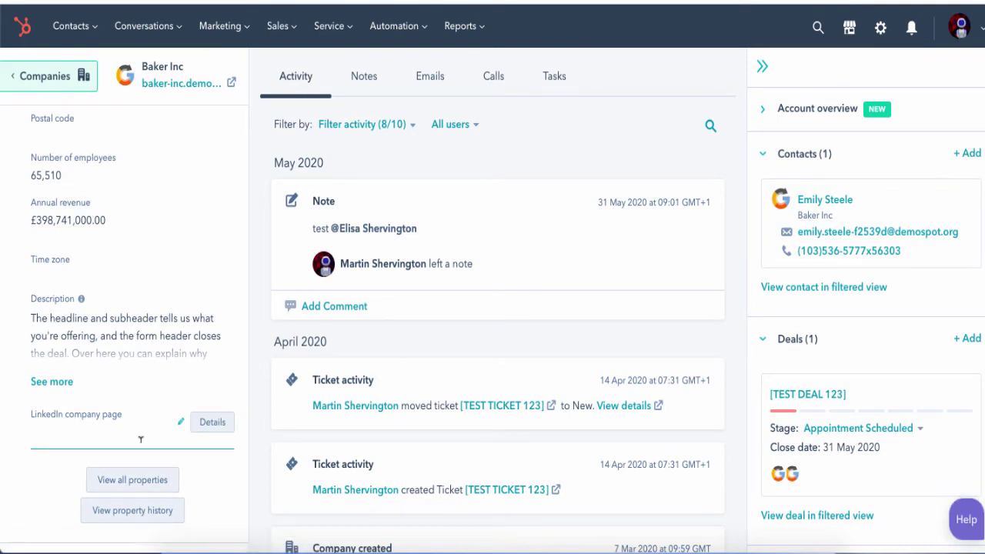
{"action": "scroll", "coordinate": [141, 439], "scroll_direction": "up", "scroll_amount": 5}
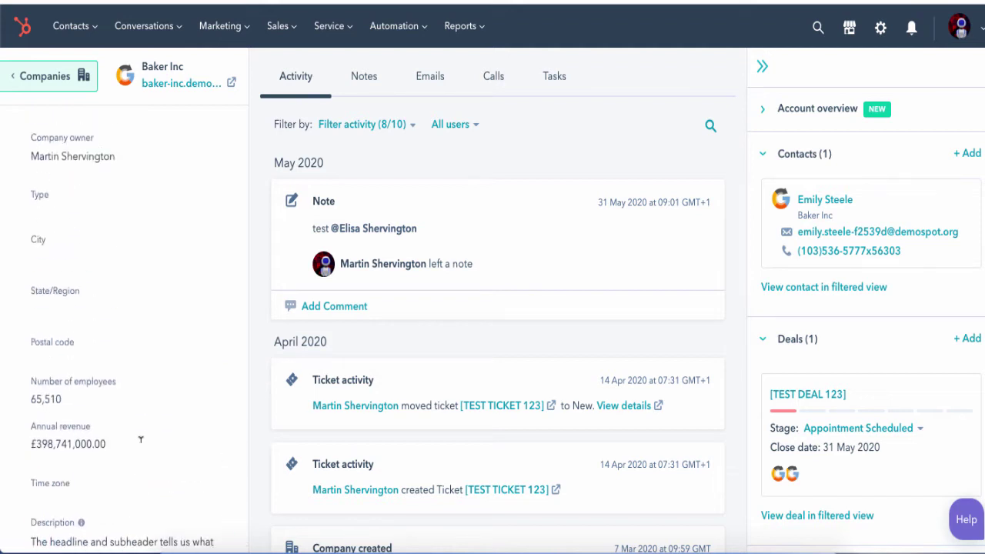
Step: Open the company's associated deal [TEST DEAL 123], review its About this deal properties and return to the company
{"action": "left_click", "coordinate": [796, 345]}
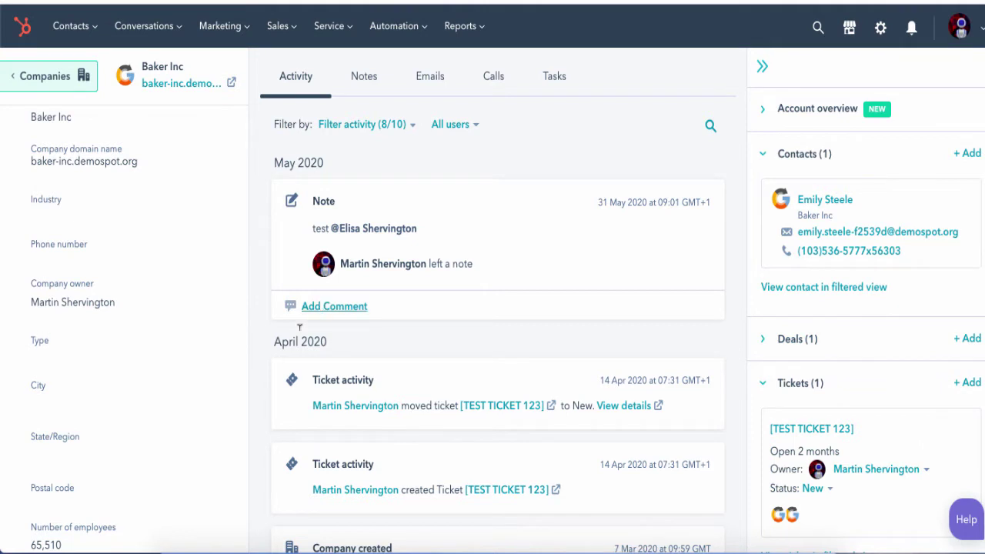
{"action": "left_click", "coordinate": [801, 338]}
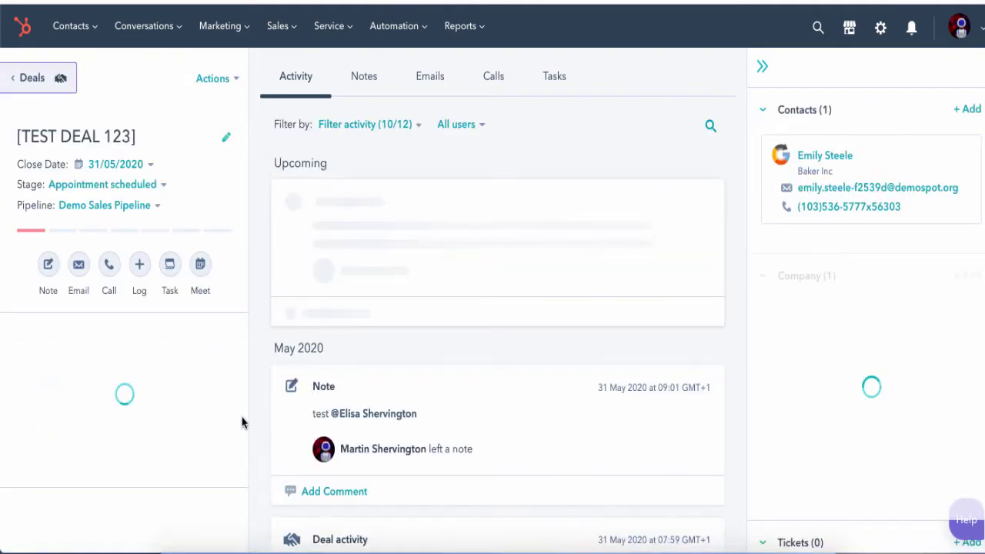
{"action": "scroll", "coordinate": [242, 422], "scroll_direction": "down", "scroll_amount": 3}
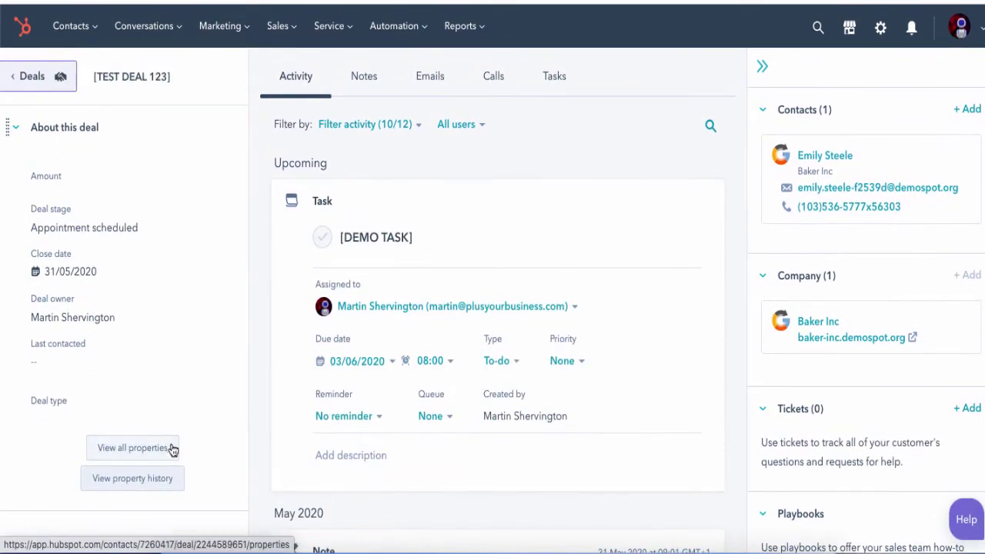
{"action": "scroll", "coordinate": [209, 448], "scroll_direction": "up", "scroll_amount": 2}
{"action": "scroll", "coordinate": [209, 443], "scroll_direction": "up", "scroll_amount": 3}
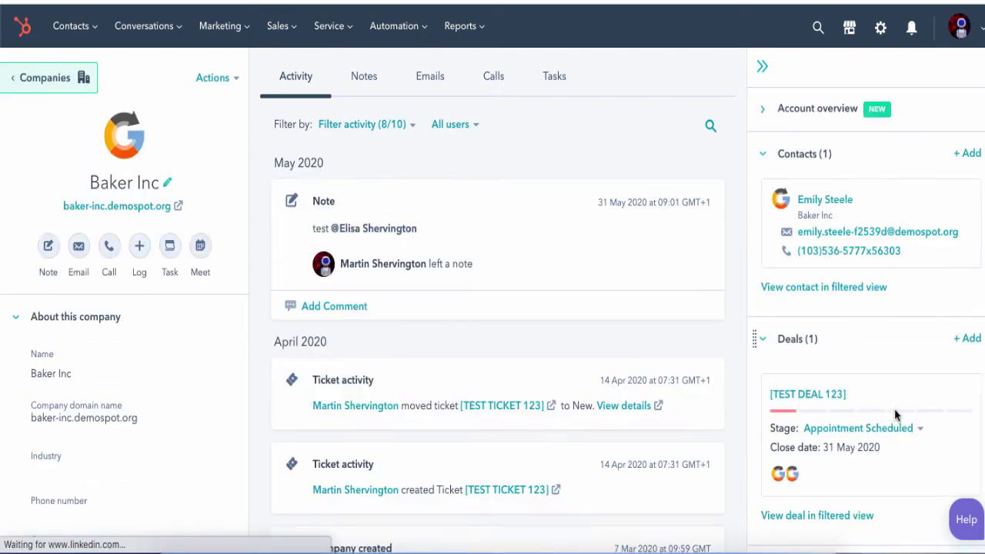
Step: Open the company's associated ticket [TEST TICKET 123], view the full list of its properties and leave that list
{"action": "scroll", "coordinate": [895, 416], "scroll_direction": "down", "scroll_amount": 3}
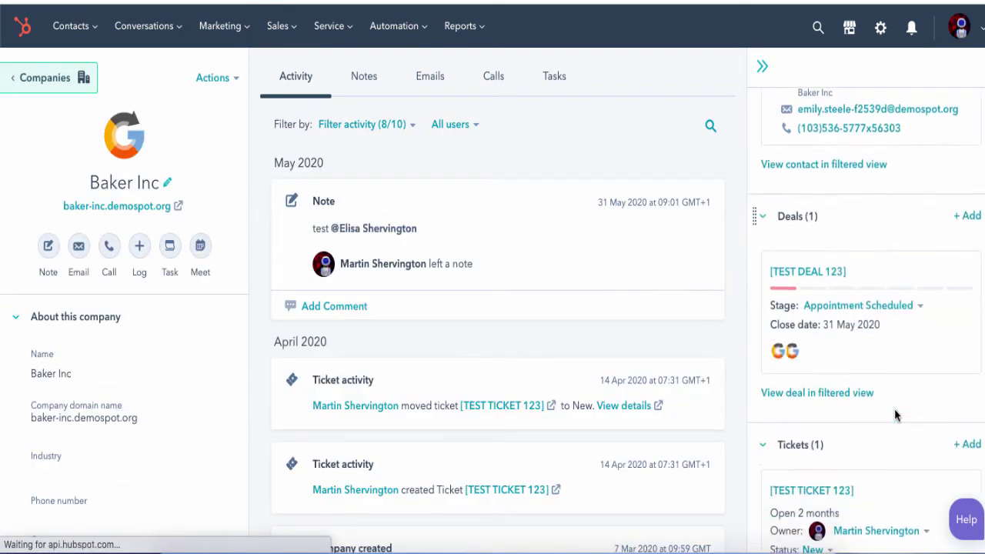
{"action": "left_click", "coordinate": [763, 426]}
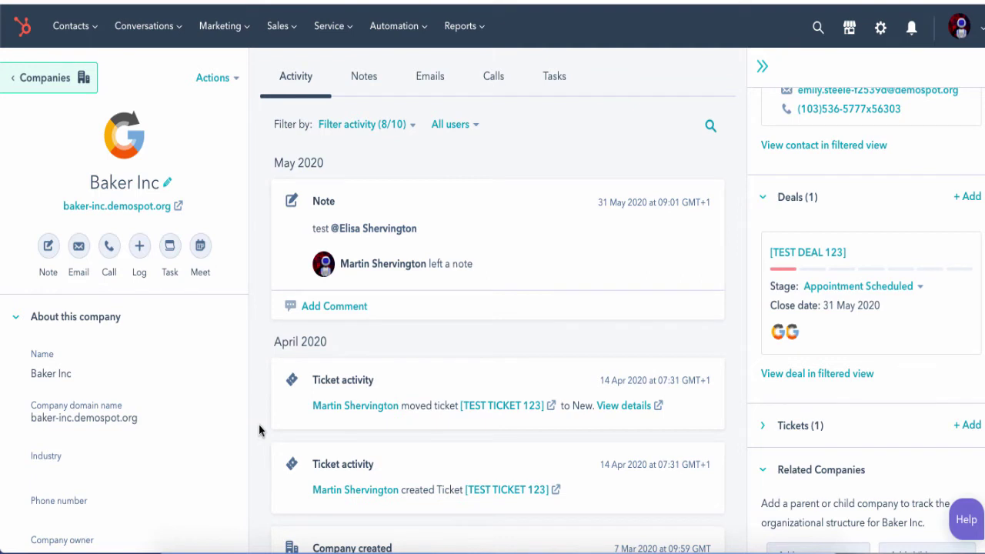
{"action": "left_click", "coordinate": [798, 431]}
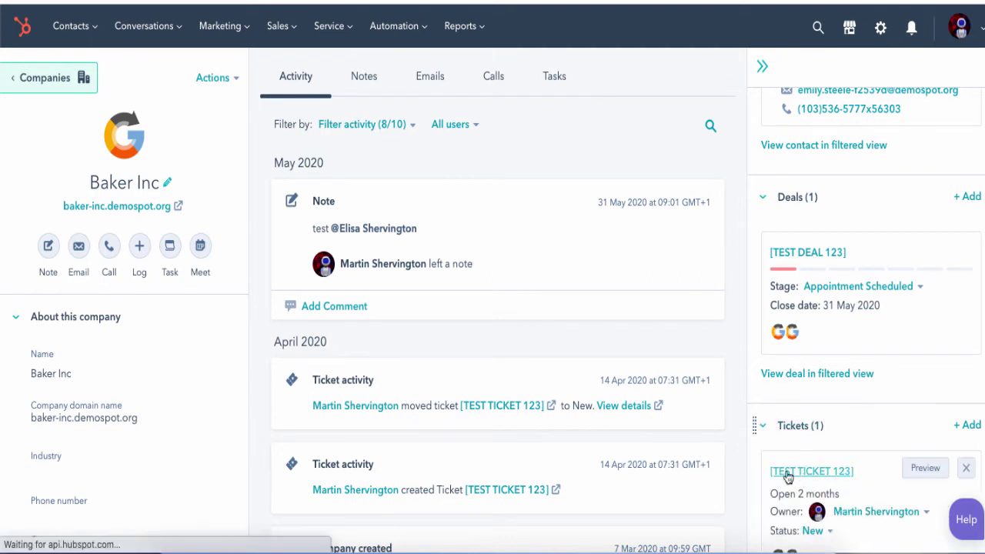
{"action": "left_click", "coordinate": [804, 473]}
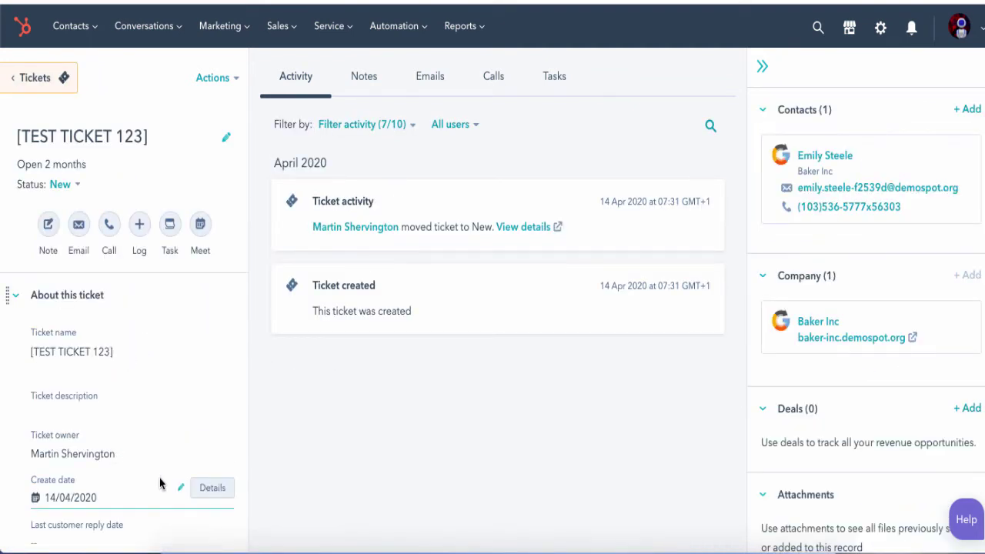
{"action": "scroll", "coordinate": [159, 484], "scroll_direction": "down", "scroll_amount": 3}
{"action": "left_click", "coordinate": [146, 454]}
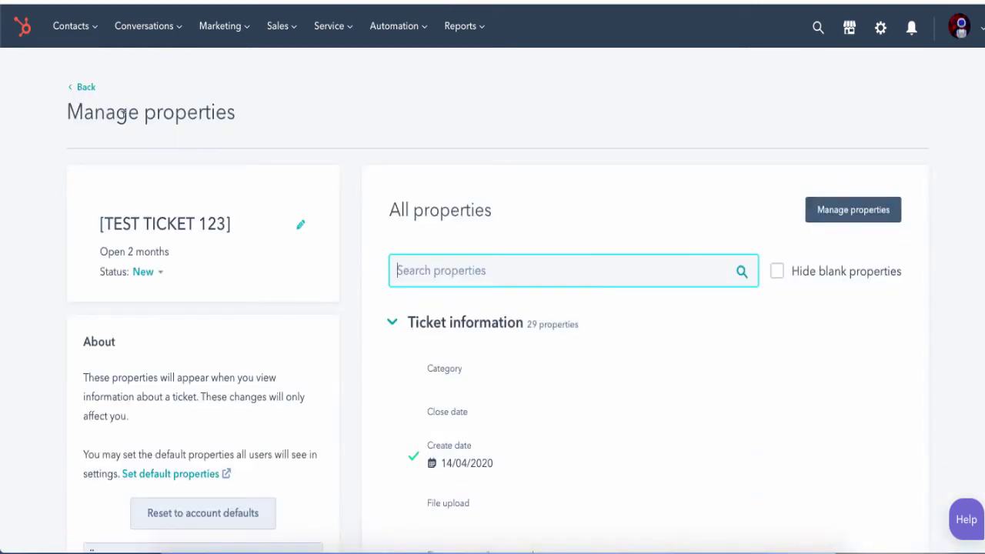
{"action": "left_click", "coordinate": [83, 87]}
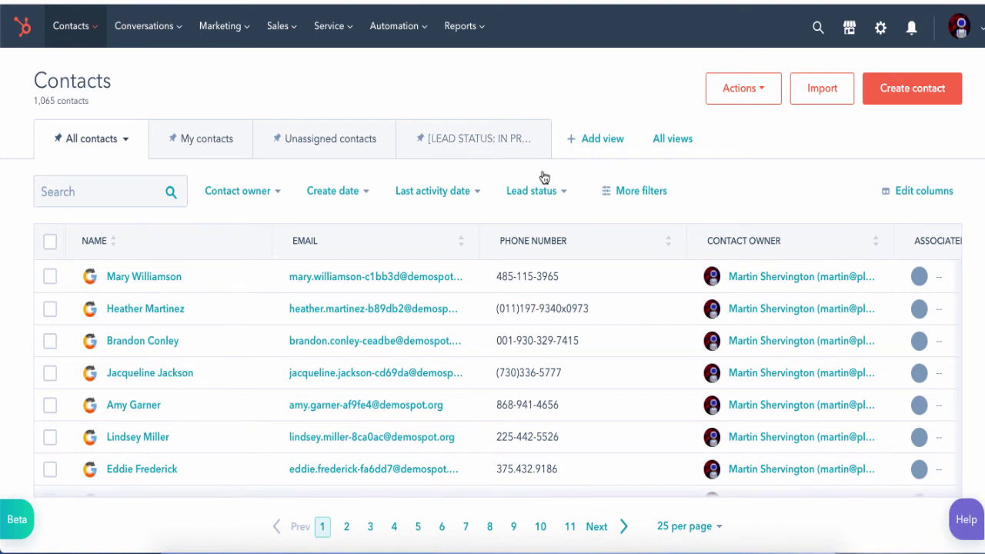
Step: Filter the All contacts view by the lead status In Progress
{"action": "left_click", "coordinate": [540, 197]}
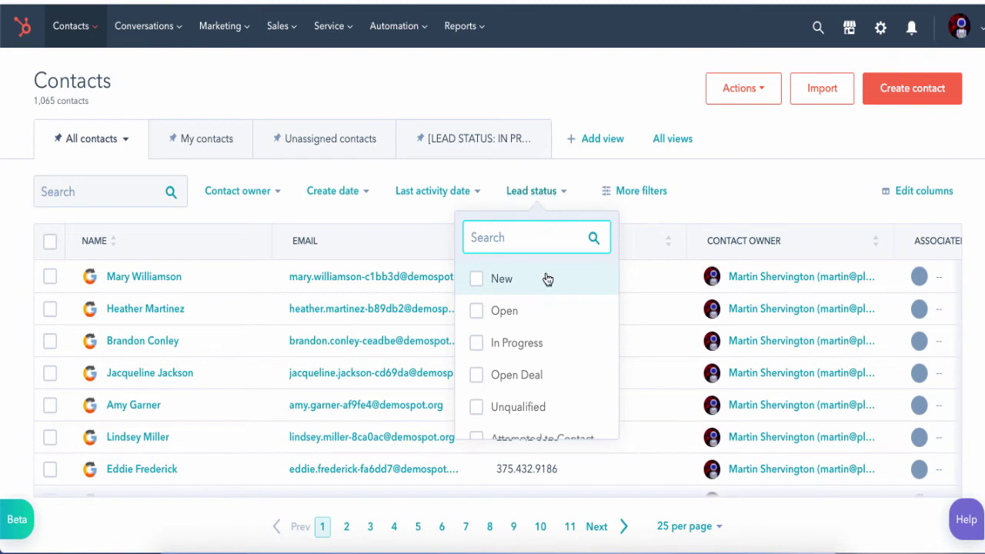
{"action": "scroll", "coordinate": [557, 299], "scroll_direction": "down", "scroll_amount": 2}
{"action": "scroll", "coordinate": [556, 300], "scroll_direction": "up", "scroll_amount": 2}
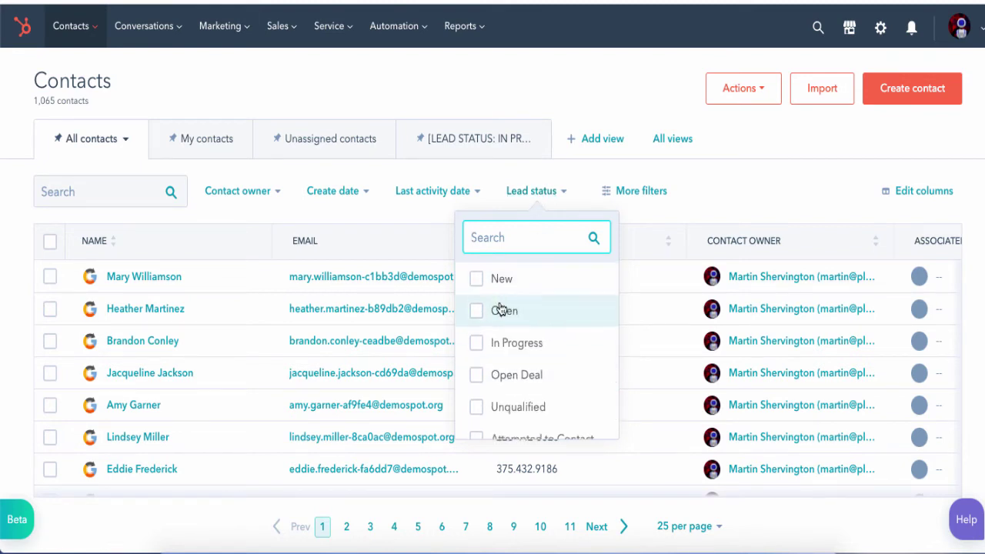
{"action": "left_click", "coordinate": [720, 181]}
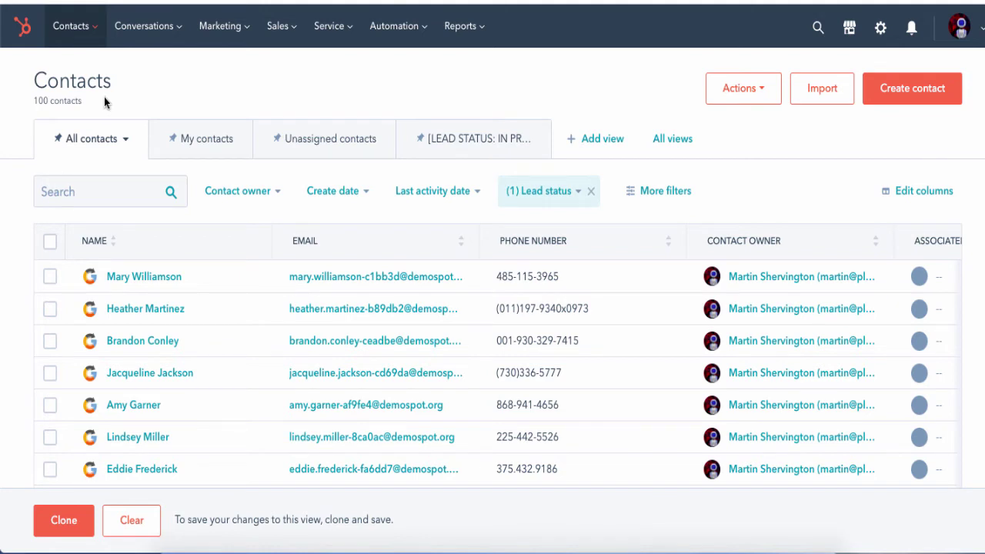
Step: Add a filter to the All contacts view for Country/Region that contains exactly "wales" and leave the filters
{"action": "left_click", "coordinate": [664, 194]}
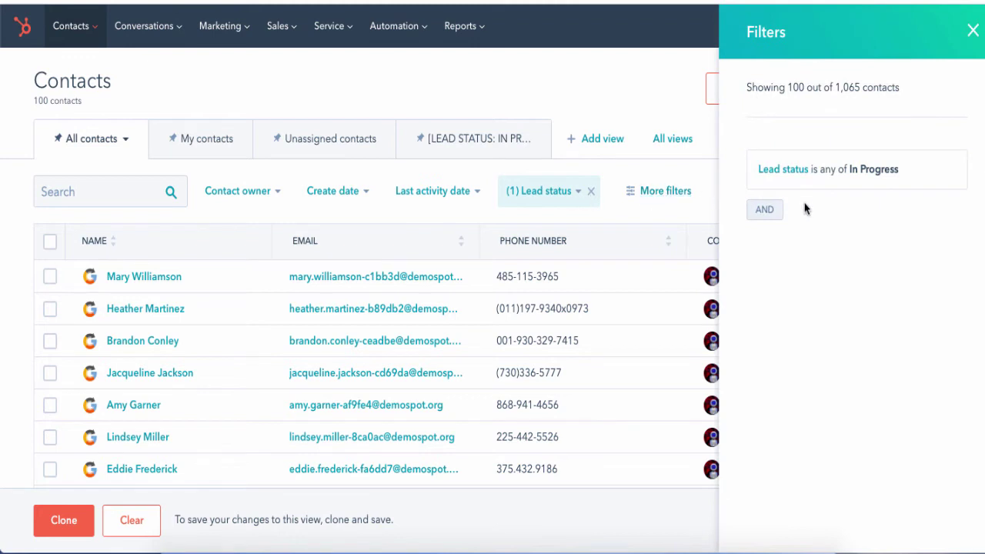
{"action": "left_click", "coordinate": [767, 213]}
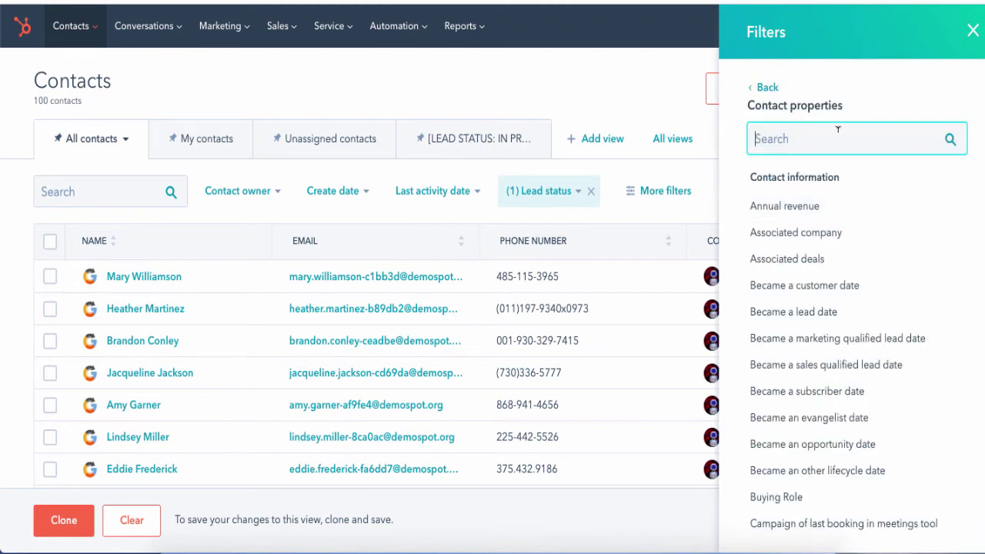
{"action": "type", "text": "count"}
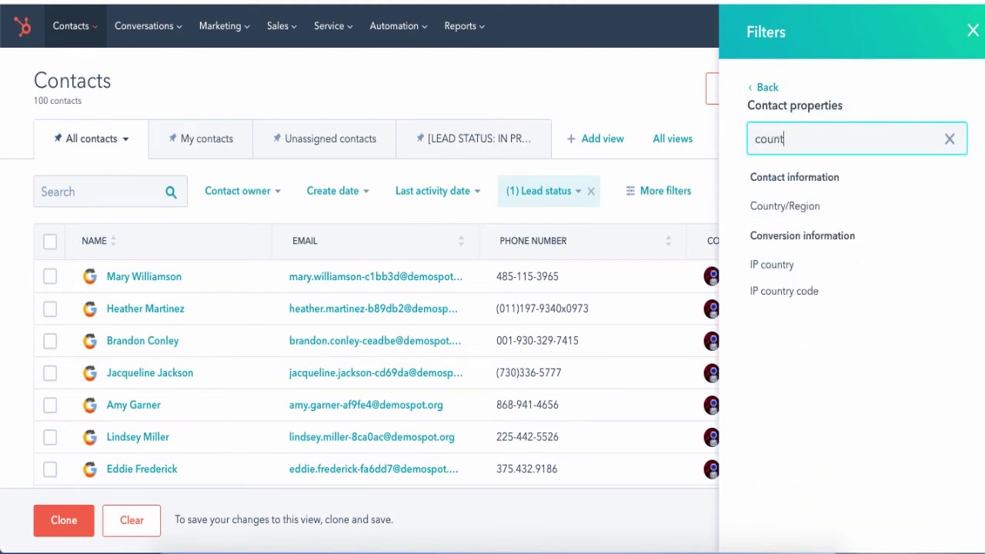
{"action": "left_click", "coordinate": [800, 208]}
{"action": "left_click", "coordinate": [805, 166]}
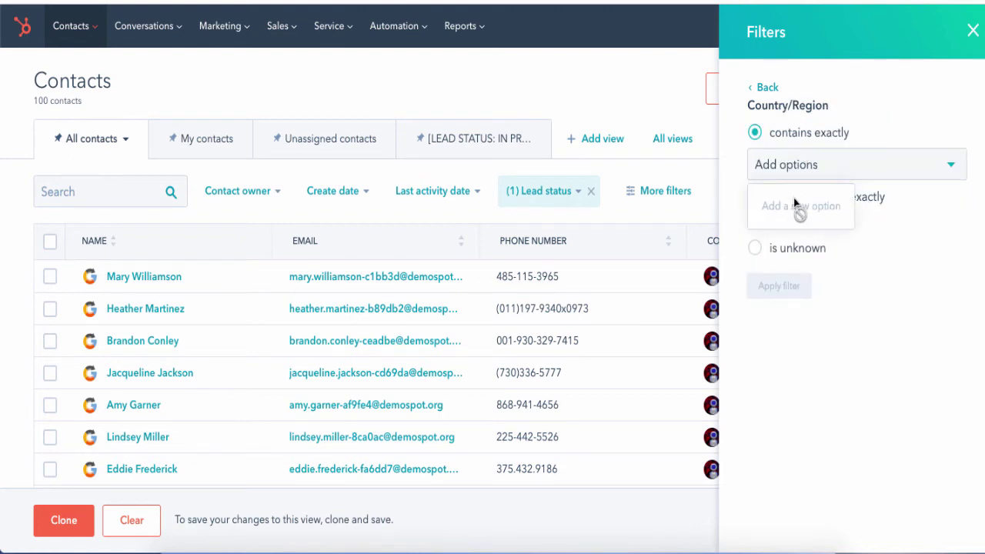
{"action": "type", "text": "wales"}
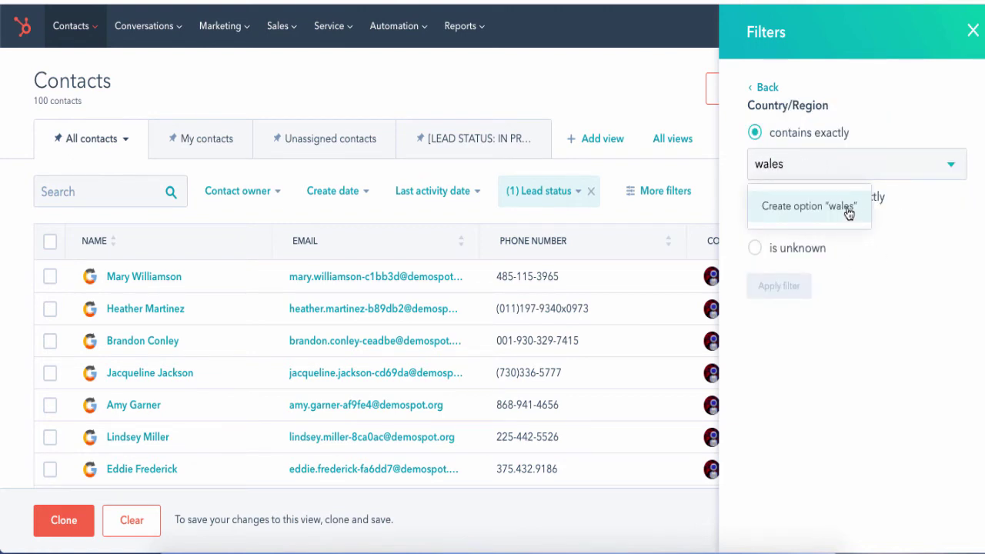
{"action": "left_click", "coordinate": [782, 296]}
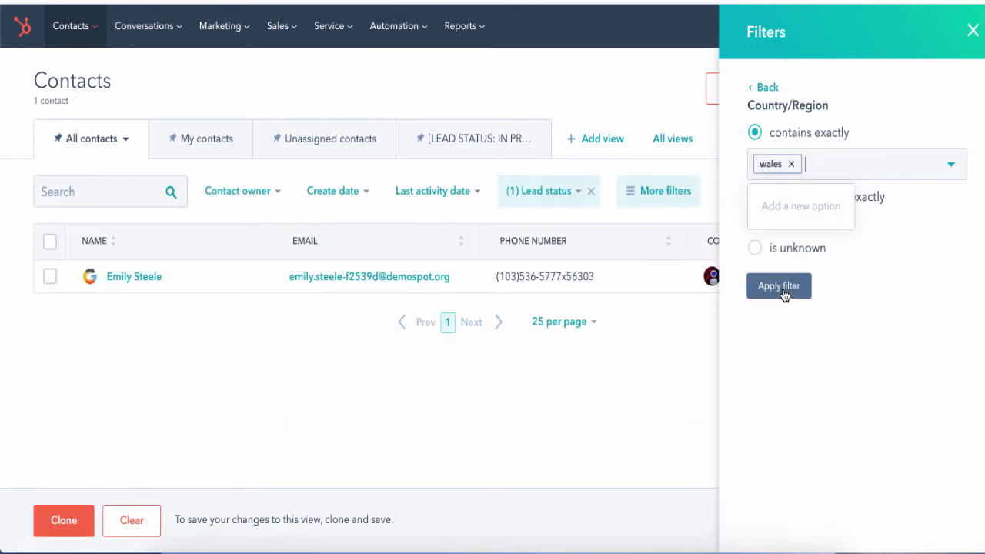
{"action": "left_click", "coordinate": [972, 32]}
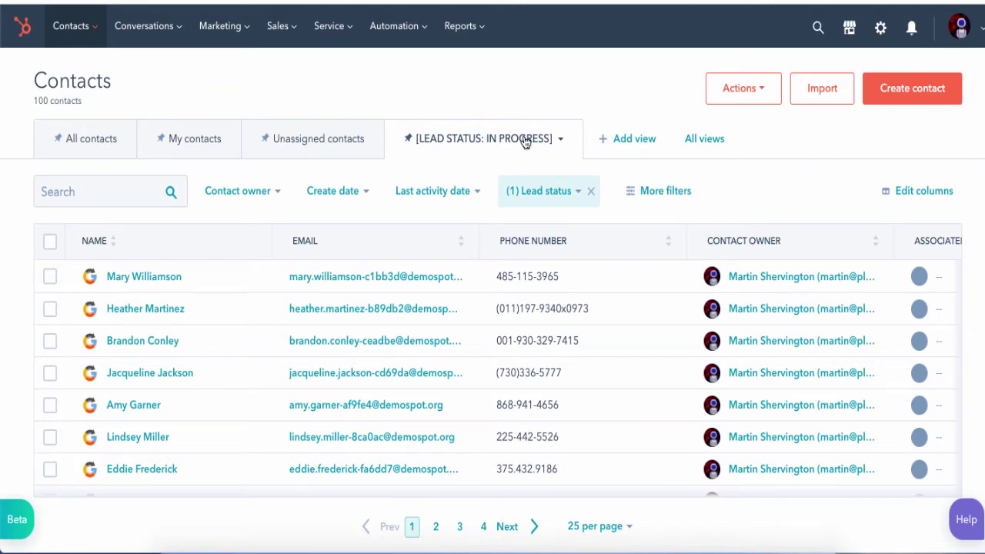
Step: Select all contacts on the page of the [LEAD STATUS: IN PROGRESS] view, view the owner choices for bulk assignment and cancel
{"action": "left_click", "coordinate": [50, 243]}
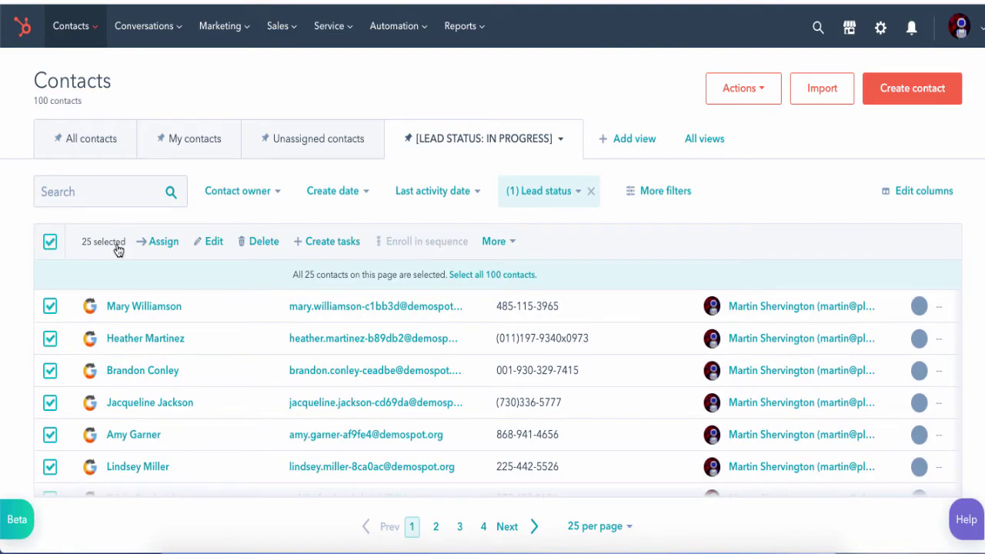
{"action": "left_click", "coordinate": [162, 243]}
{"action": "left_click", "coordinate": [449, 181]}
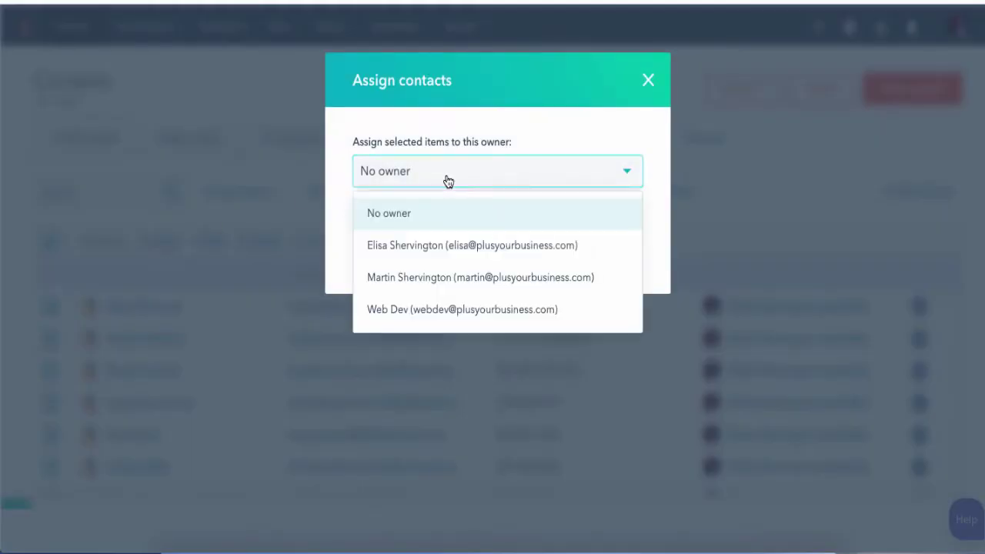
{"action": "left_click", "coordinate": [624, 144]}
{"action": "left_click", "coordinate": [463, 259]}
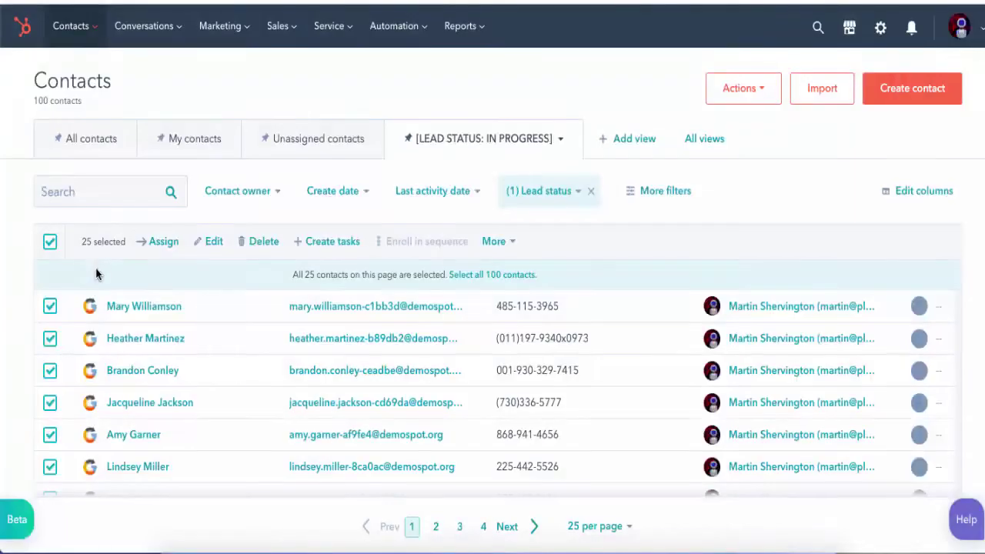
Step: Start a bulk edit of the selected contacts, choose Country/Region as the property to update, and cancel
{"action": "left_click", "coordinate": [213, 243]}
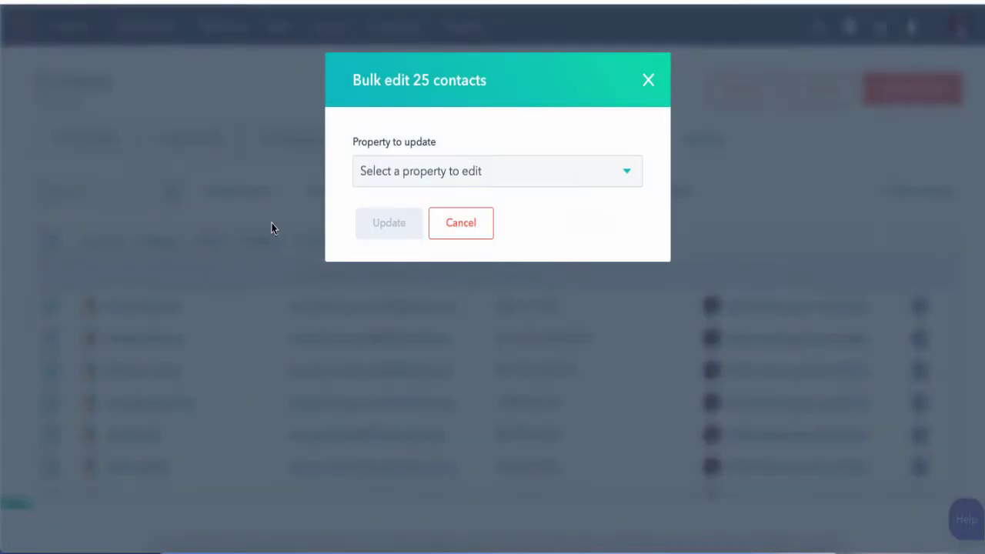
{"action": "left_click", "coordinate": [478, 172]}
{"action": "type", "text": "country"}
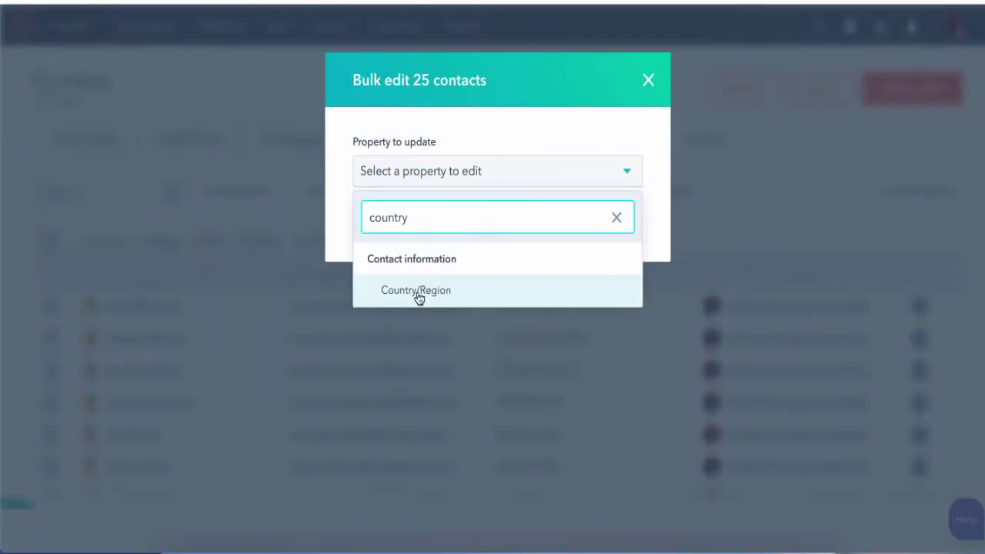
{"action": "left_click", "coordinate": [418, 298]}
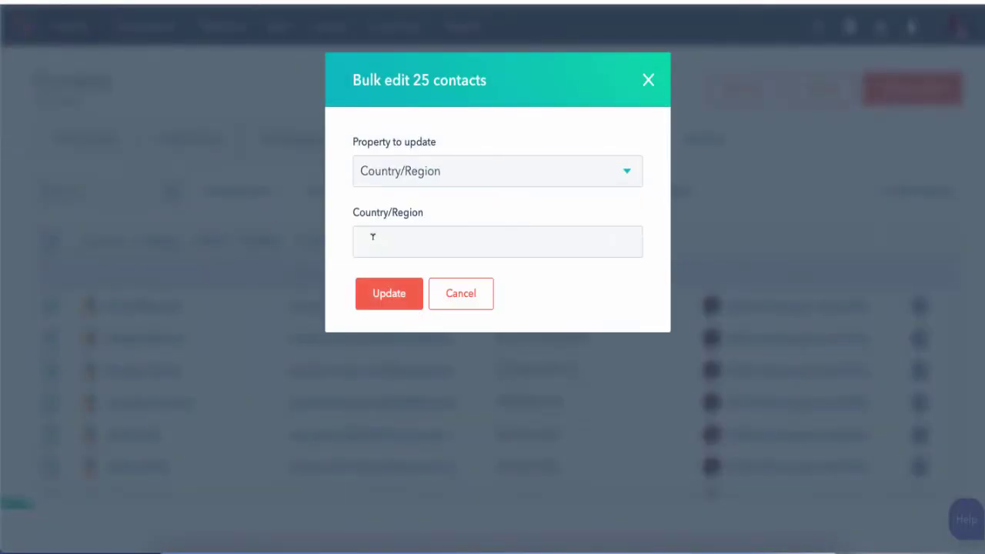
{"action": "left_click", "coordinate": [471, 307]}
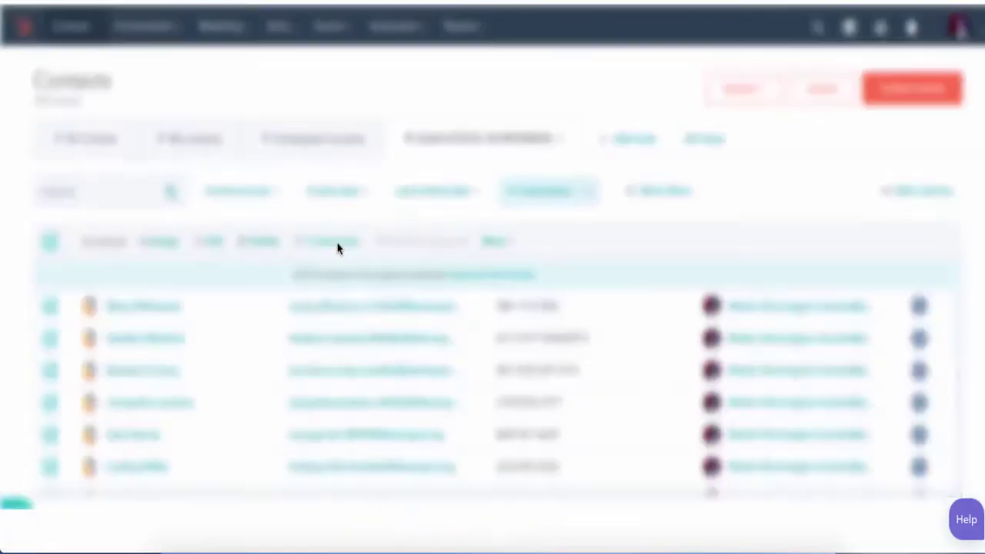
Step: Review the options for creating tasks for the selected contacts, including priority, queue and due date, and cancel
{"action": "left_click", "coordinate": [338, 245]}
{"action": "scroll", "coordinate": [832, 321], "scroll_direction": "down", "scroll_amount": 3}
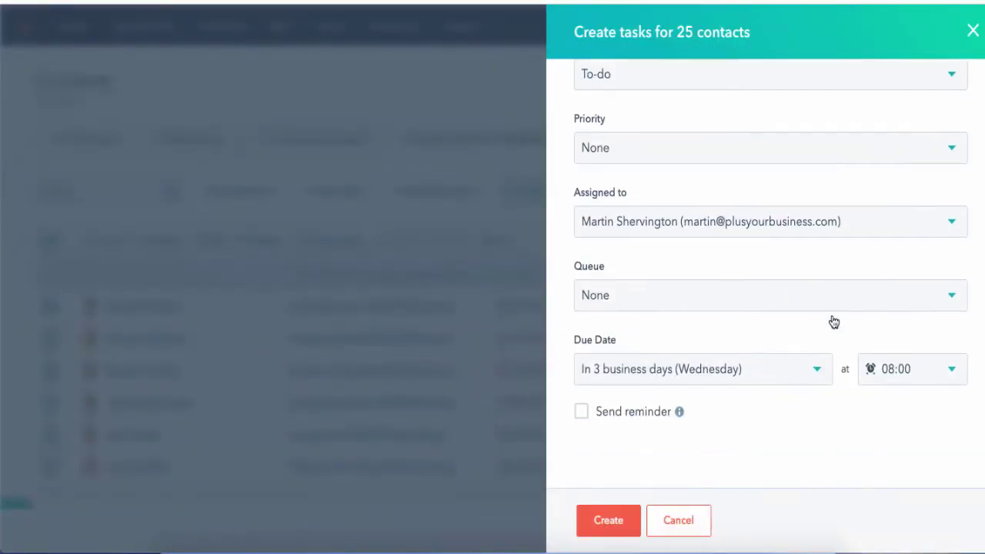
{"action": "left_click", "coordinate": [674, 520]}
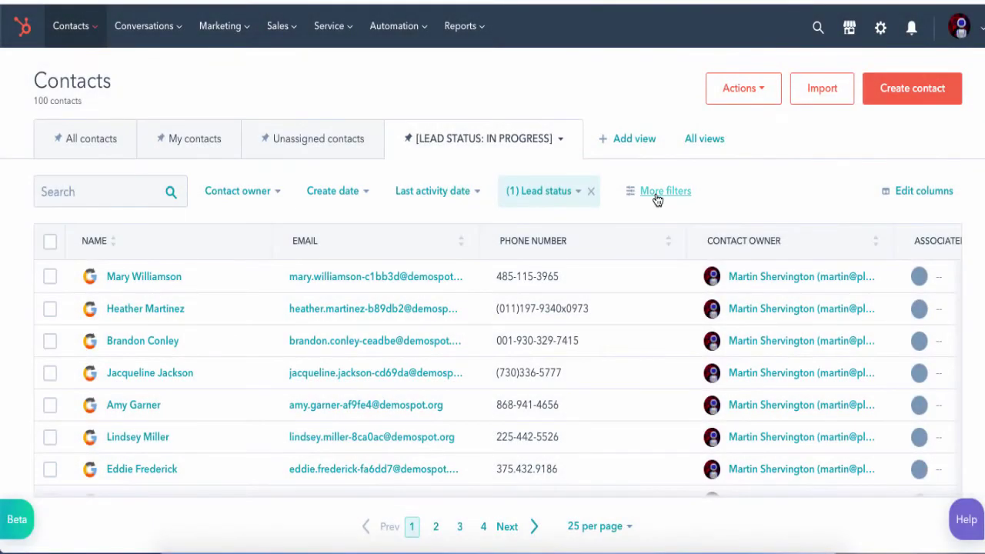
Step: View the additional filters for contacts and companies, selecting all companies on the page to show their bulk actions
{"action": "left_click", "coordinate": [658, 197]}
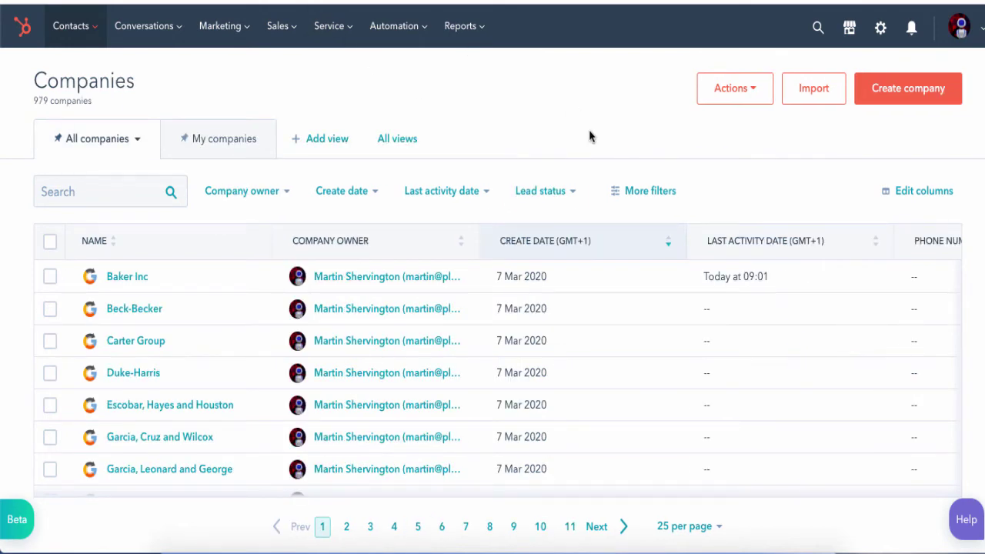
{"action": "left_click", "coordinate": [49, 242]}
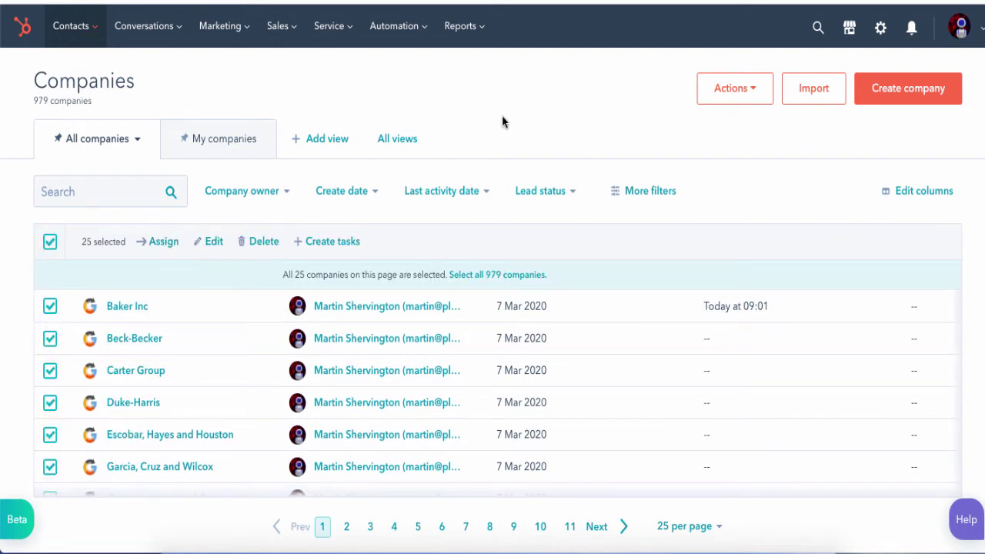
{"action": "left_click", "coordinate": [658, 192]}
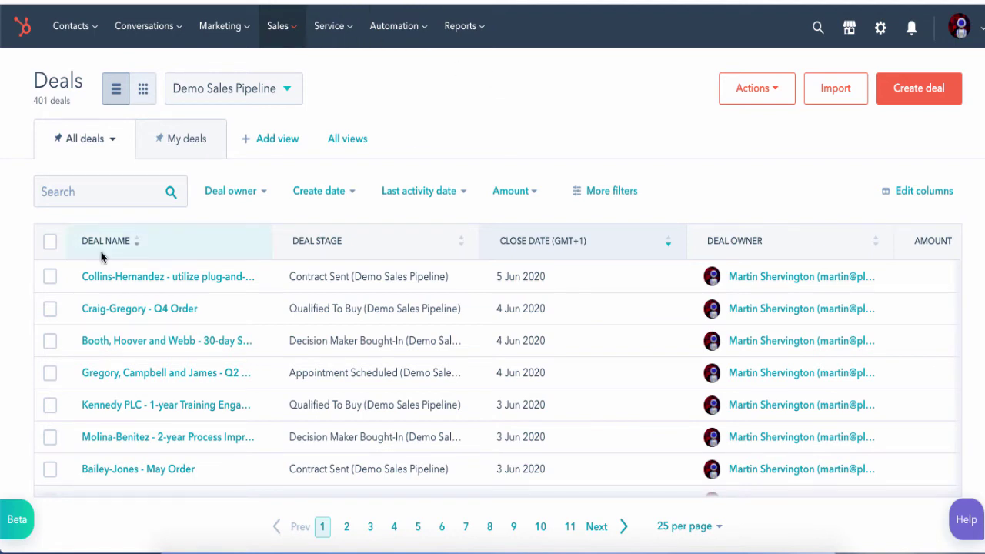
Step: Select all deals on the page of the All deals view to show their bulk actions
{"action": "left_click", "coordinate": [48, 243]}
{"action": "left_click", "coordinate": [47, 244]}
{"action": "left_click", "coordinate": [47, 244]}
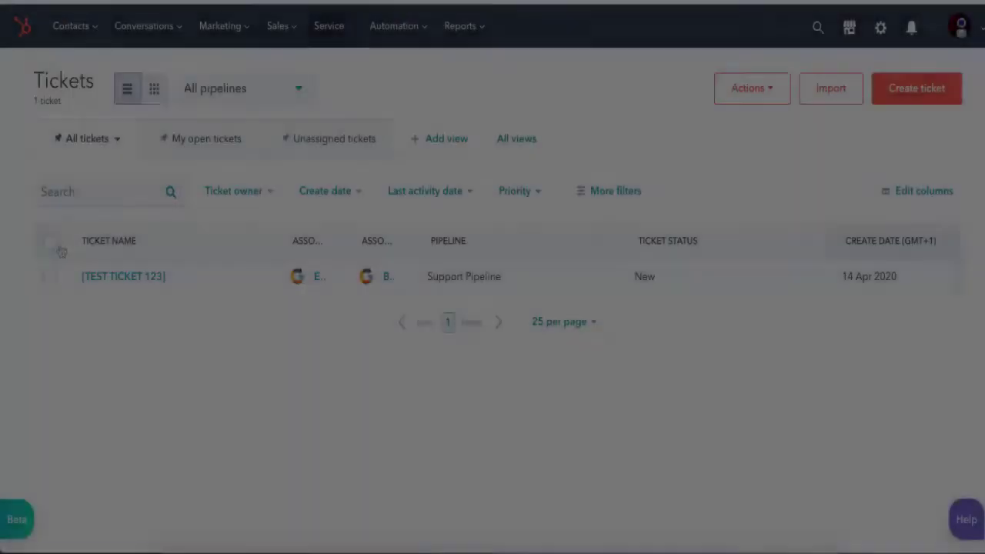
Step: Select all tickets in the All tickets view, view the owner choices for bulk assignment, cancel and clear the selection
{"action": "left_click", "coordinate": [51, 242]}
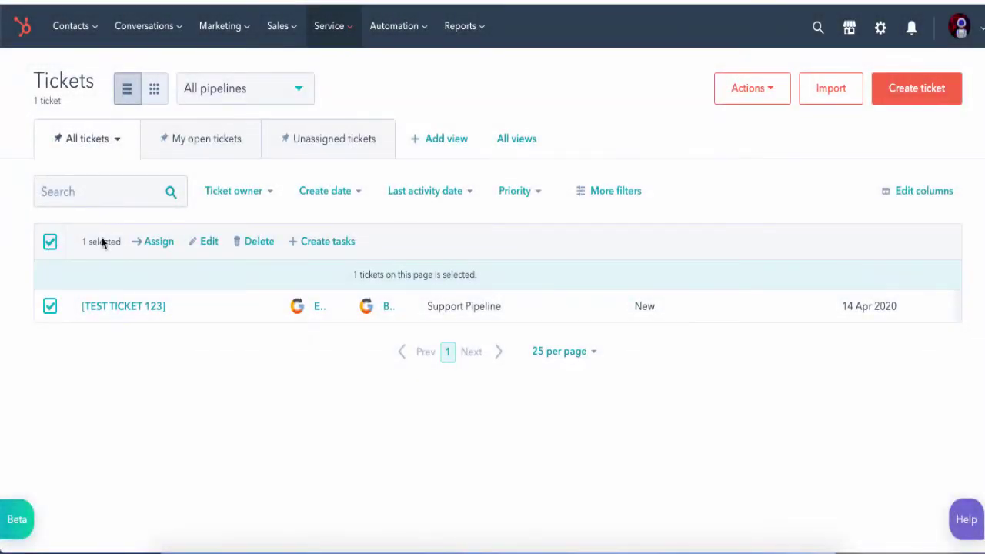
{"action": "left_click", "coordinate": [155, 242]}
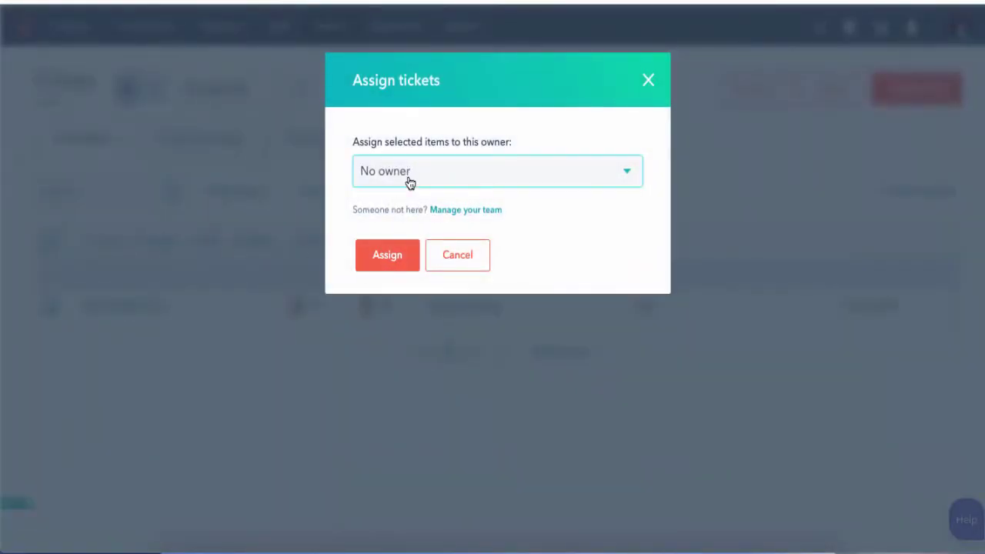
{"action": "left_click", "coordinate": [408, 182]}
{"action": "left_click", "coordinate": [655, 173]}
{"action": "left_click", "coordinate": [463, 256]}
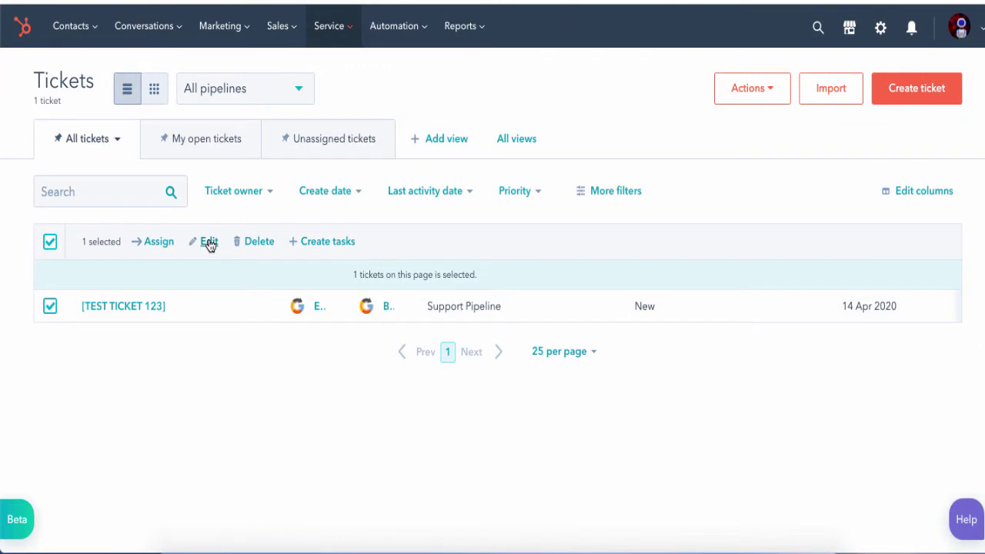
{"action": "left_click", "coordinate": [50, 243]}
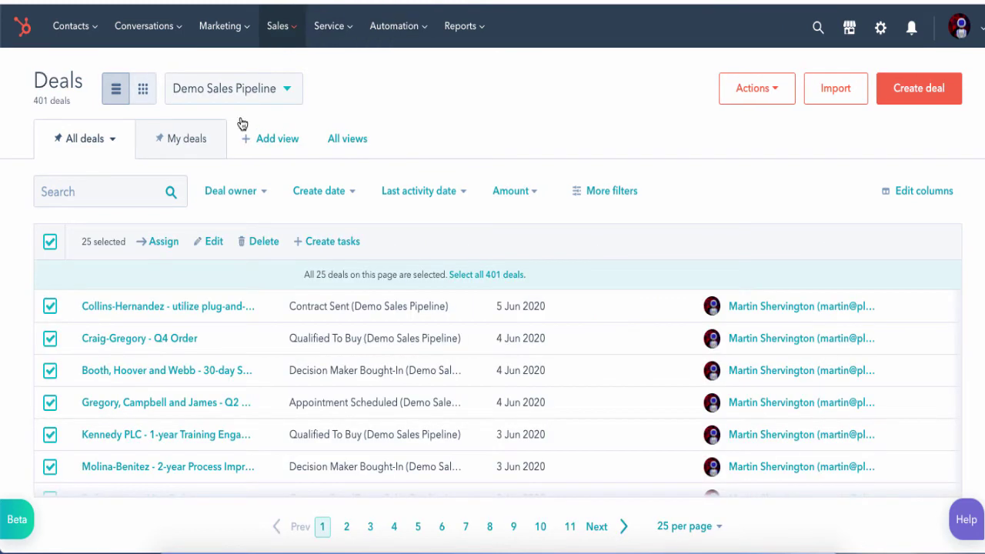
Step: Clear the deals selection, switch the Demo Sales Pipeline to board view and look across all its stages
{"action": "left_click", "coordinate": [48, 245]}
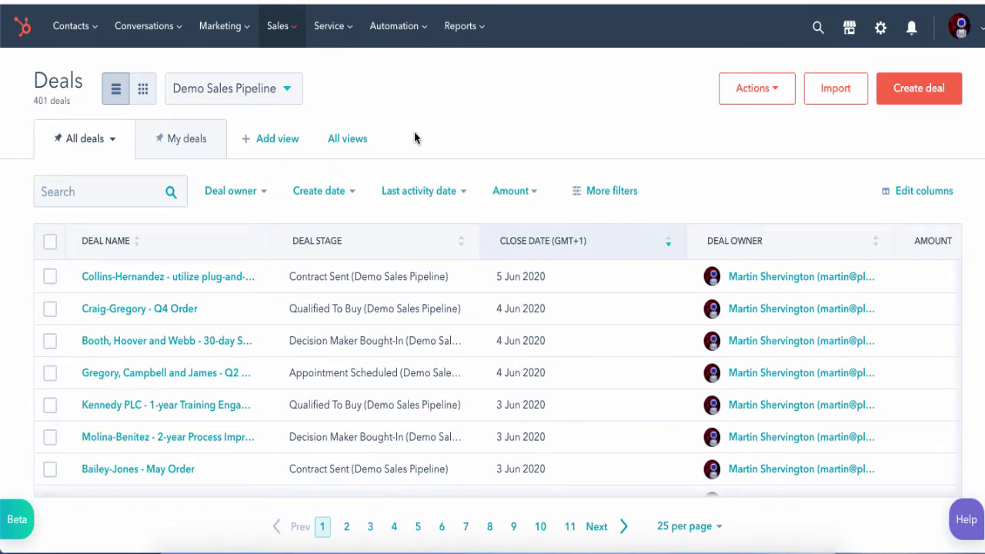
{"action": "left_click", "coordinate": [145, 95]}
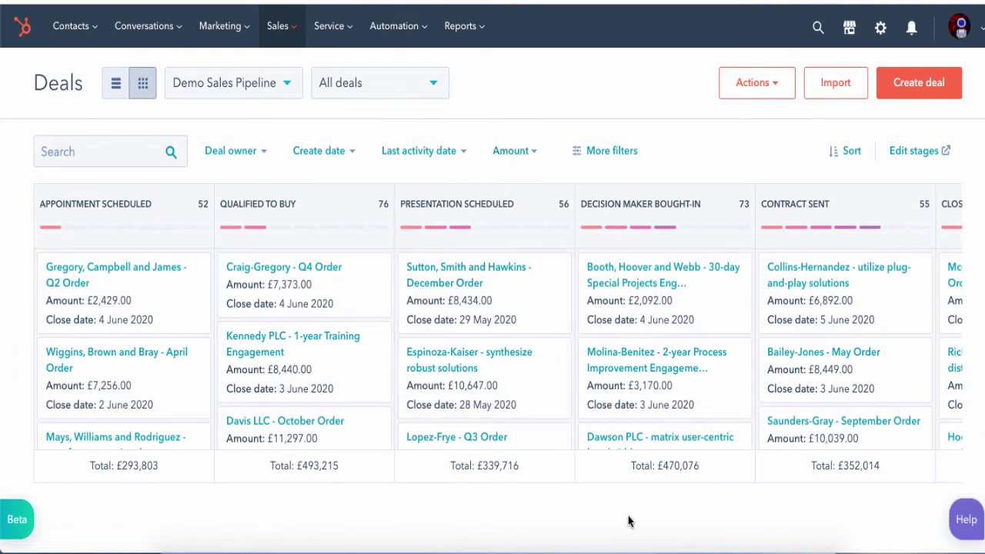
{"action": "scroll", "coordinate": [659, 401], "scroll_direction": "right", "scroll_amount": 2}
{"action": "scroll", "coordinate": [659, 401], "scroll_direction": "right", "scroll_amount": 3}
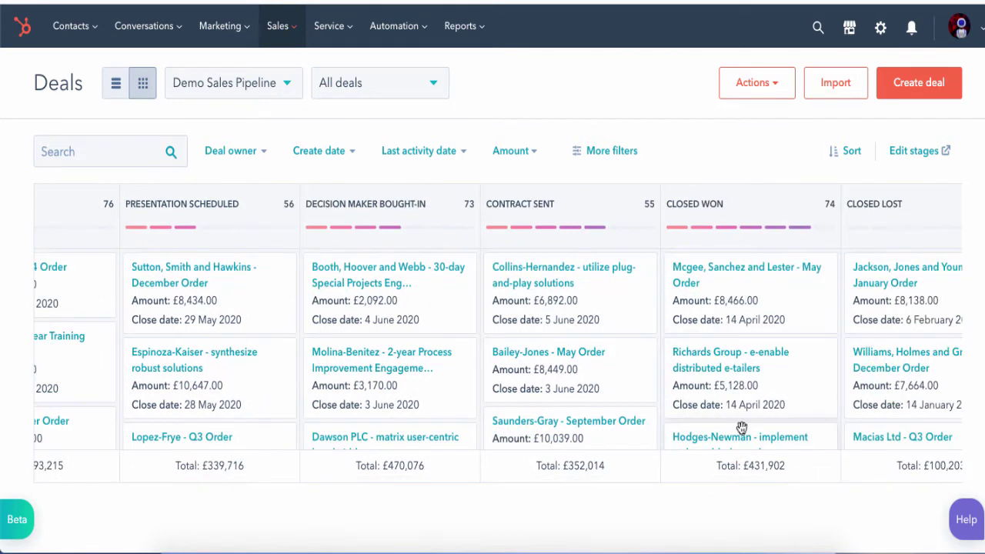
{"action": "scroll", "coordinate": [744, 429], "scroll_direction": "left", "scroll_amount": 4}
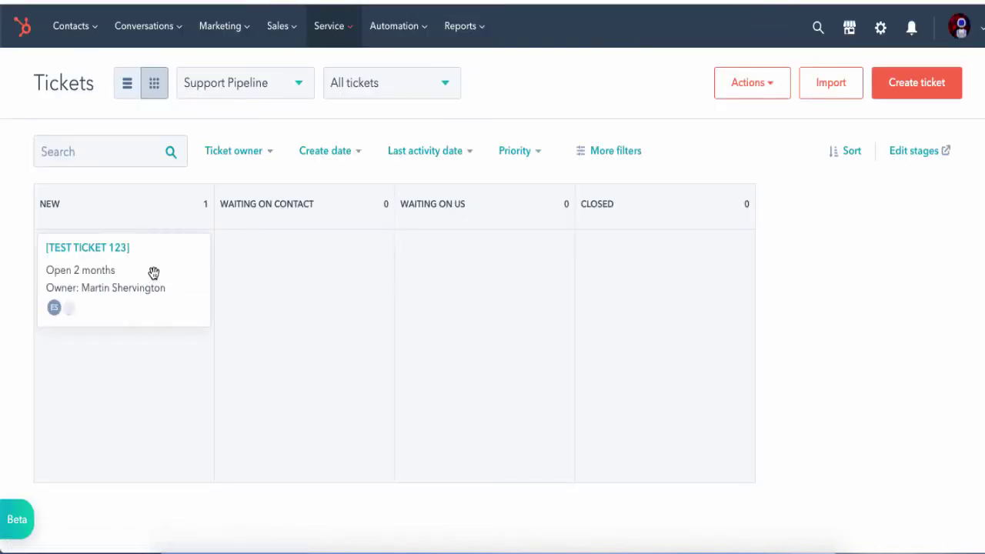
Step: Move [TEST TICKET 123] to Waiting on us in the tickets board and Craig-Gregory - Q4 Order to Presentation Scheduled in the deals board
{"action": "left_click_drag", "start_coordinate": [143, 272], "coordinate": [506, 260]}
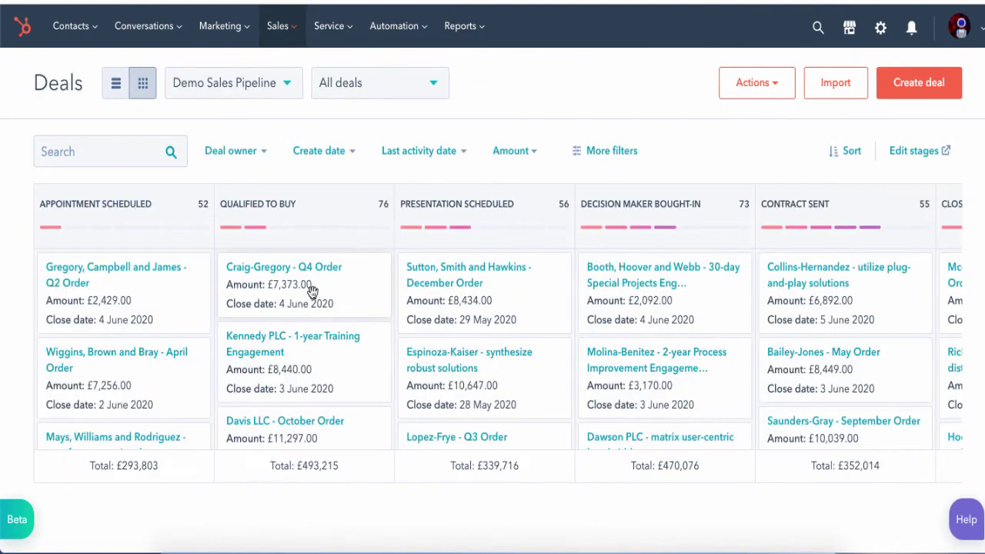
{"action": "left_click_drag", "start_coordinate": [311, 291], "coordinate": [504, 293]}
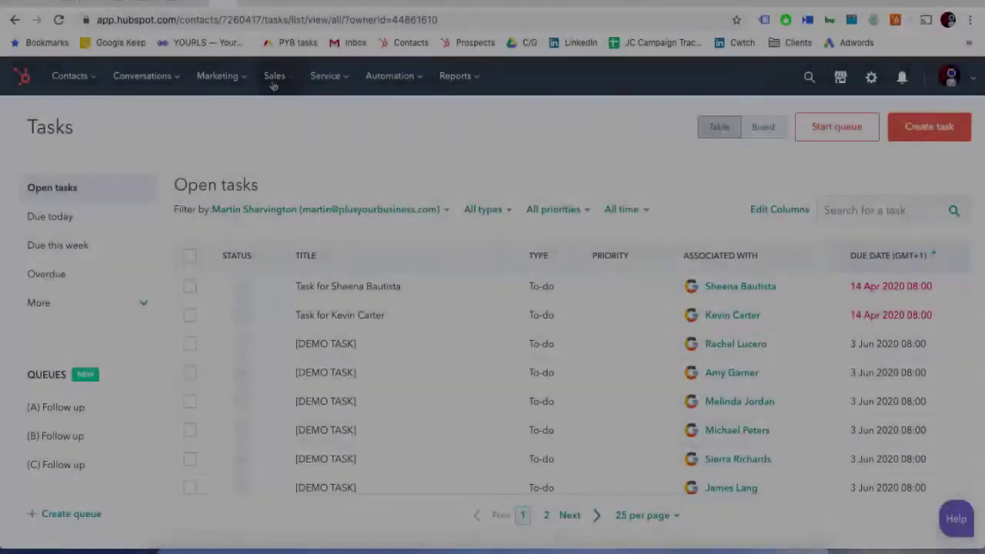
Step: Filter the tasks to All users and look through the Due today, Due this week and Overdue lists
{"action": "mouse_move", "coordinate": [272, 84]}
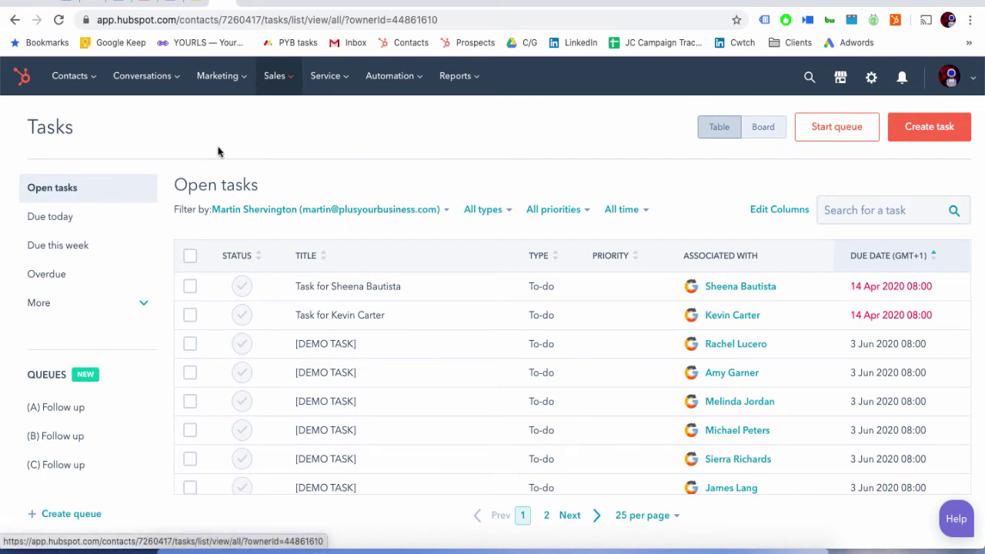
{"action": "left_click", "coordinate": [428, 211]}
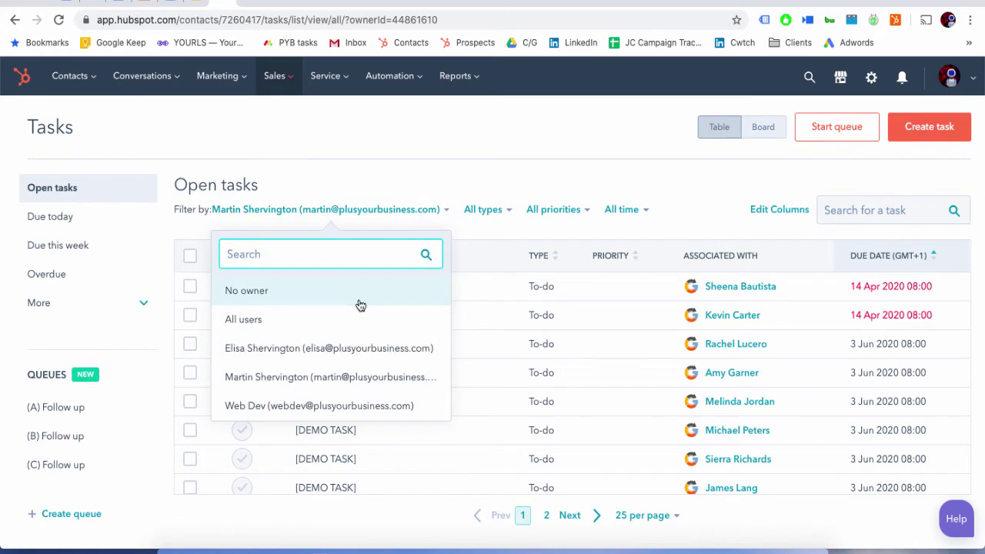
{"action": "left_click", "coordinate": [345, 320]}
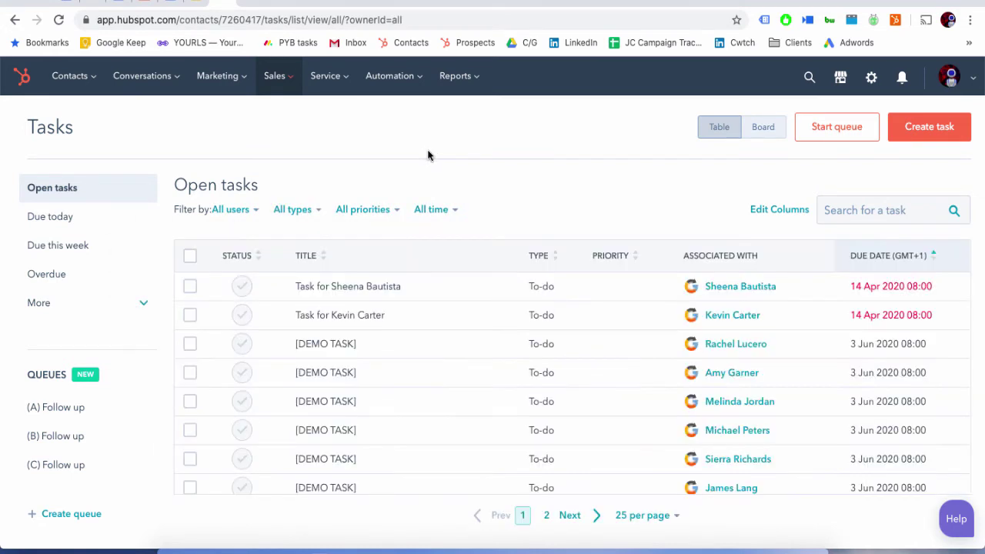
{"action": "left_click", "coordinate": [80, 222]}
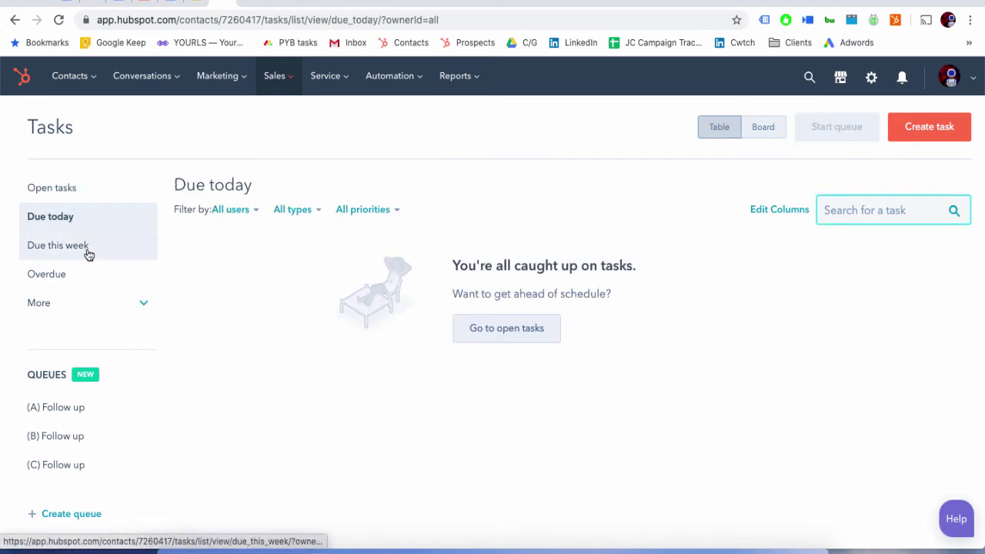
{"action": "left_click", "coordinate": [88, 247]}
{"action": "left_click", "coordinate": [77, 276]}
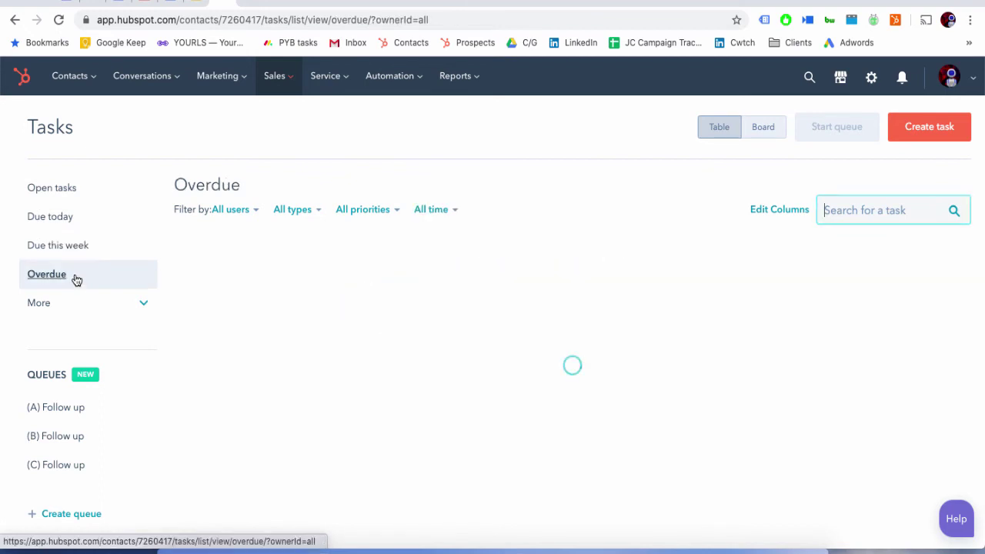
Step: Show the Open tasks list, select every task on the page and open the bulk edit options
{"action": "left_click", "coordinate": [84, 194]}
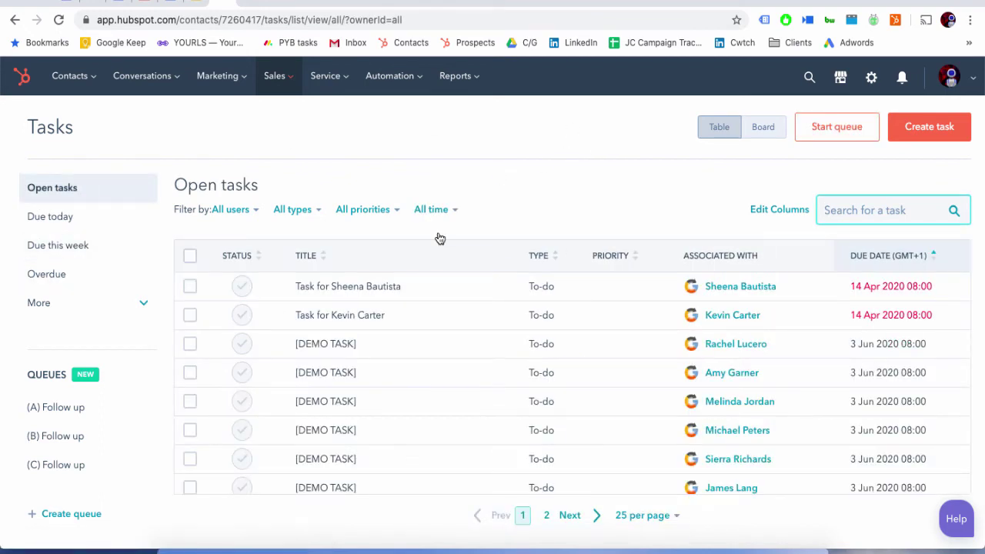
{"action": "left_click", "coordinate": [194, 288]}
{"action": "left_click", "coordinate": [190, 315]}
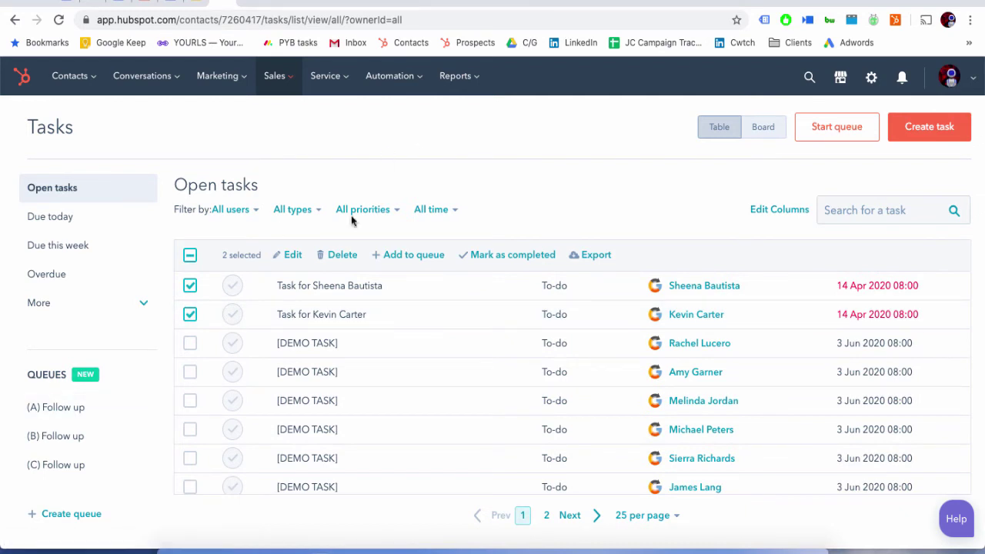
{"action": "left_click", "coordinate": [190, 255]}
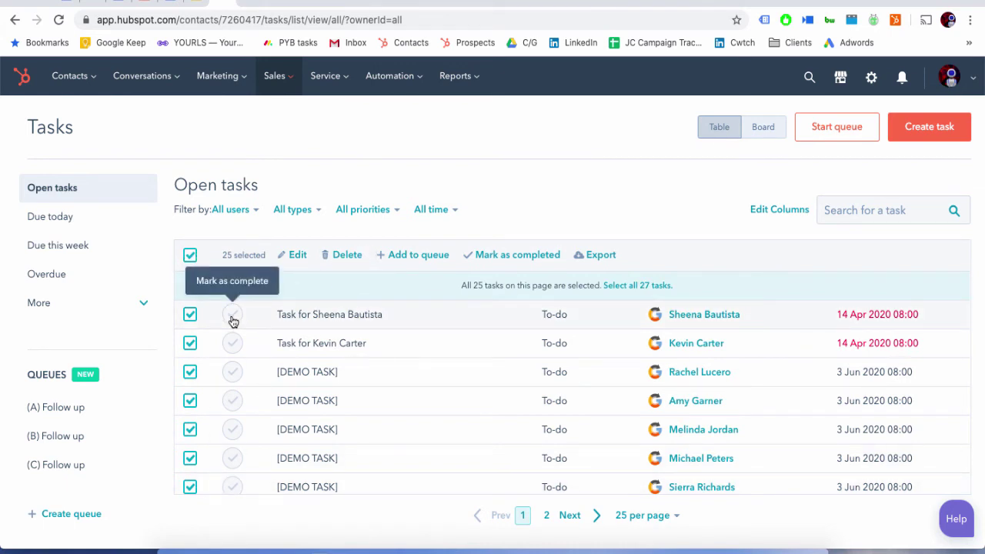
{"action": "left_click", "coordinate": [298, 258]}
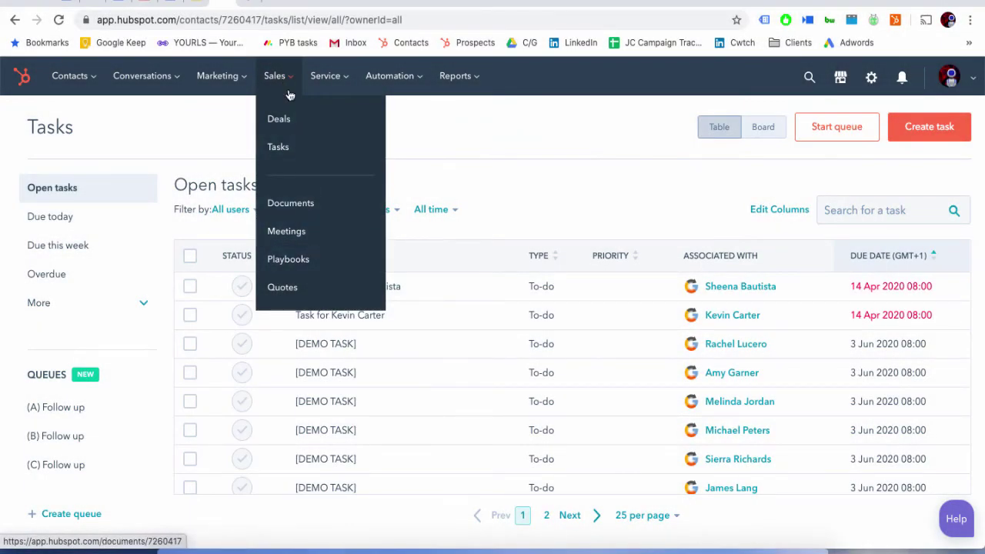
Step: Look through the 30-minute consultation booking page and pick the 11:00 slot on Monday, 1 June 2020
{"action": "left_click", "coordinate": [249, 2]}
{"action": "scroll", "coordinate": [878, 185], "scroll_direction": "down", "scroll_amount": 1}
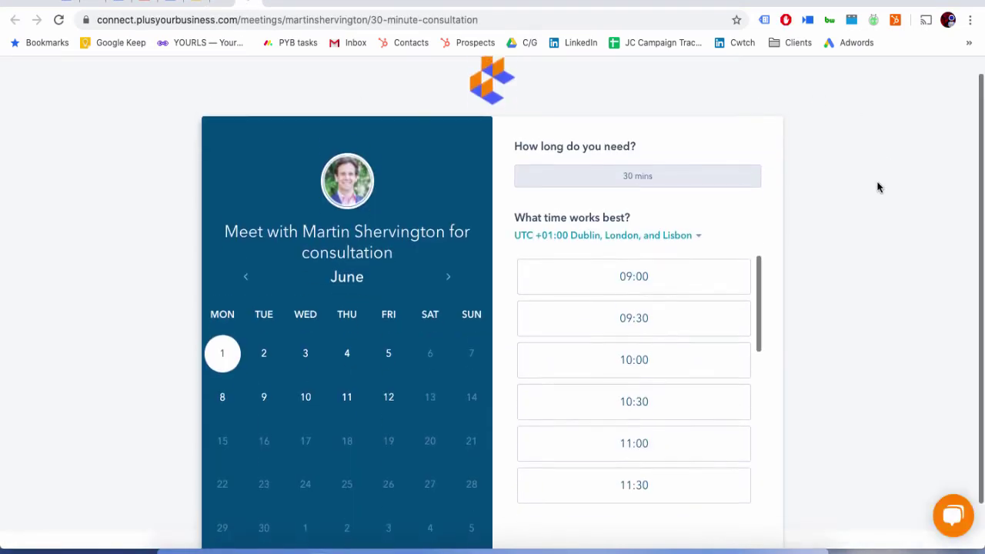
{"action": "scroll", "coordinate": [877, 187], "scroll_direction": "up", "scroll_amount": 1}
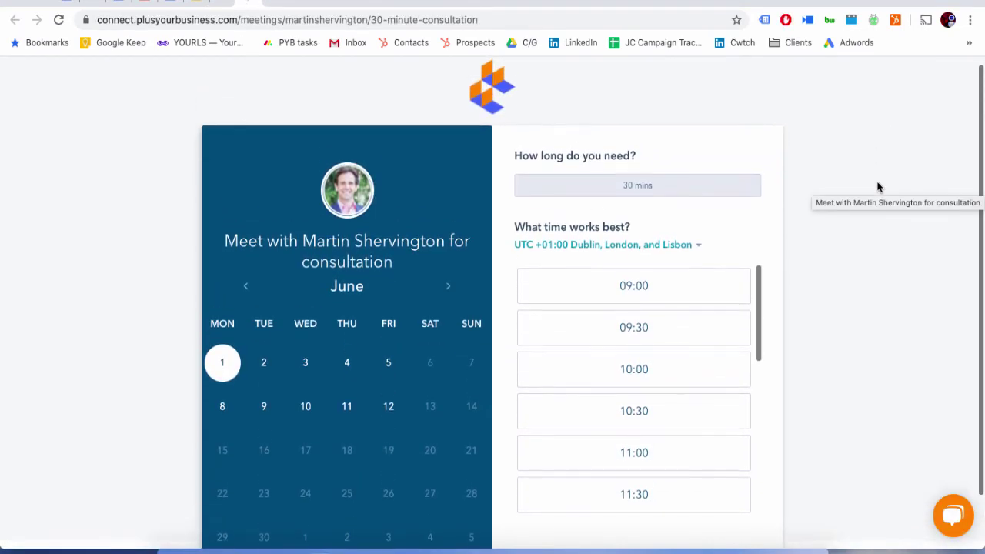
{"action": "scroll", "coordinate": [877, 187], "scroll_direction": "down", "scroll_amount": 1}
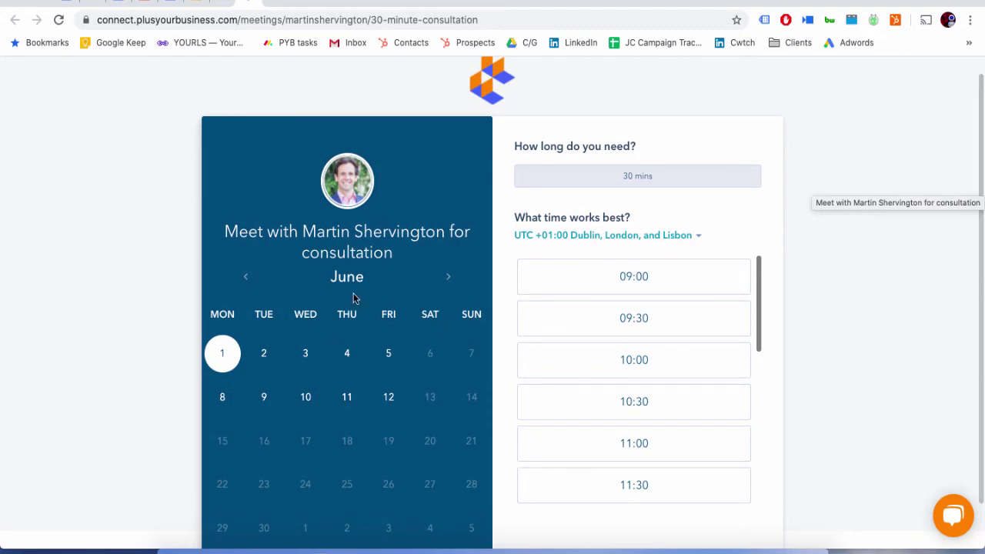
{"action": "scroll", "coordinate": [386, 384], "scroll_direction": "down", "scroll_amount": 1}
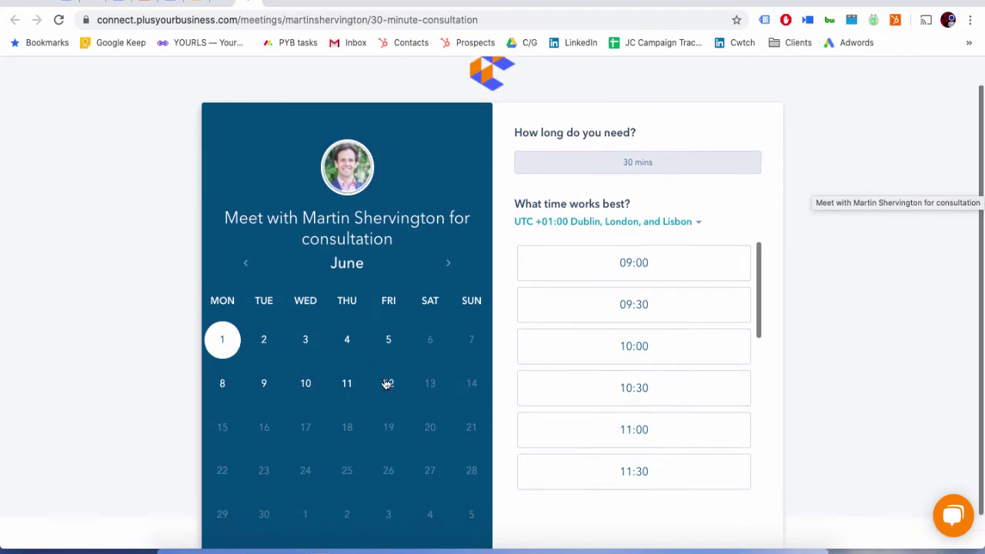
{"action": "scroll", "coordinate": [682, 363], "scroll_direction": "down", "scroll_amount": 1}
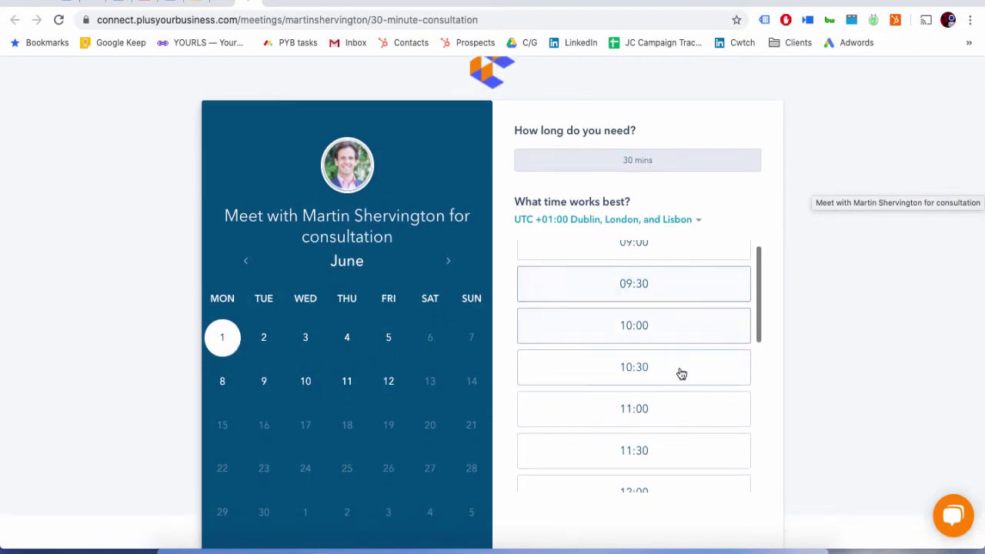
{"action": "scroll", "coordinate": [698, 371], "scroll_direction": "down", "scroll_amount": 2}
{"action": "left_click", "coordinate": [698, 374]}
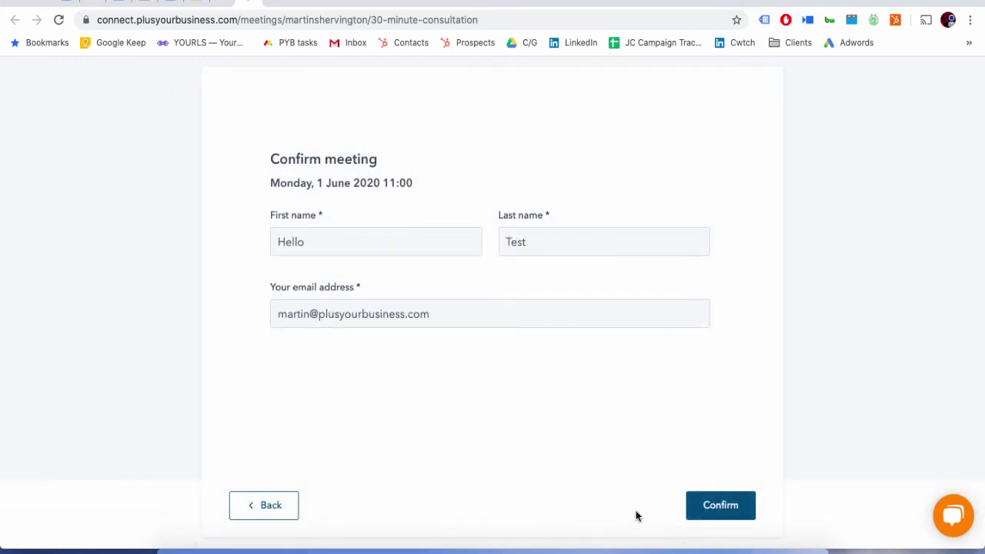
{"action": "scroll", "coordinate": [635, 516], "scroll_direction": "up", "scroll_amount": 1}
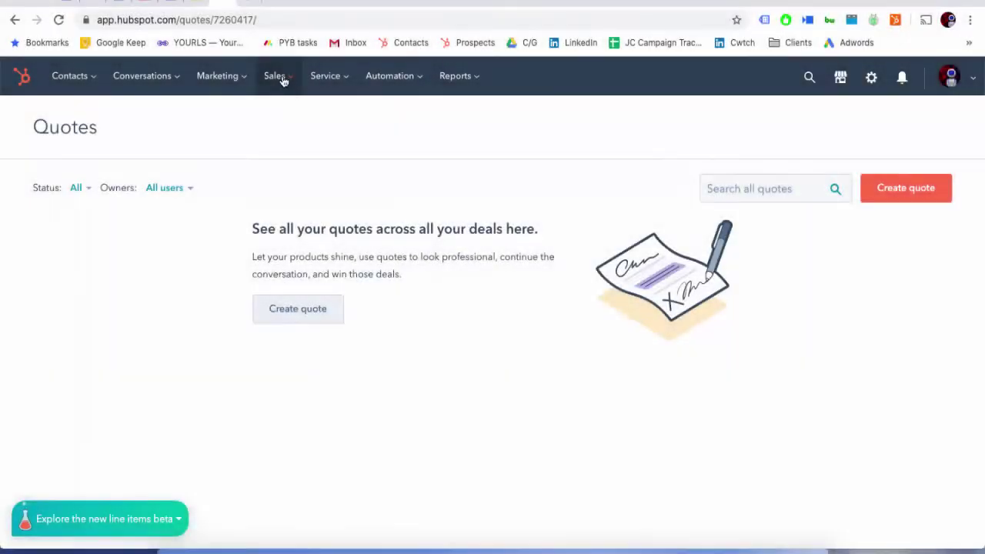
Step: View the list of sales tools from the Quotes page and start creating a quote
{"action": "left_click", "coordinate": [279, 77]}
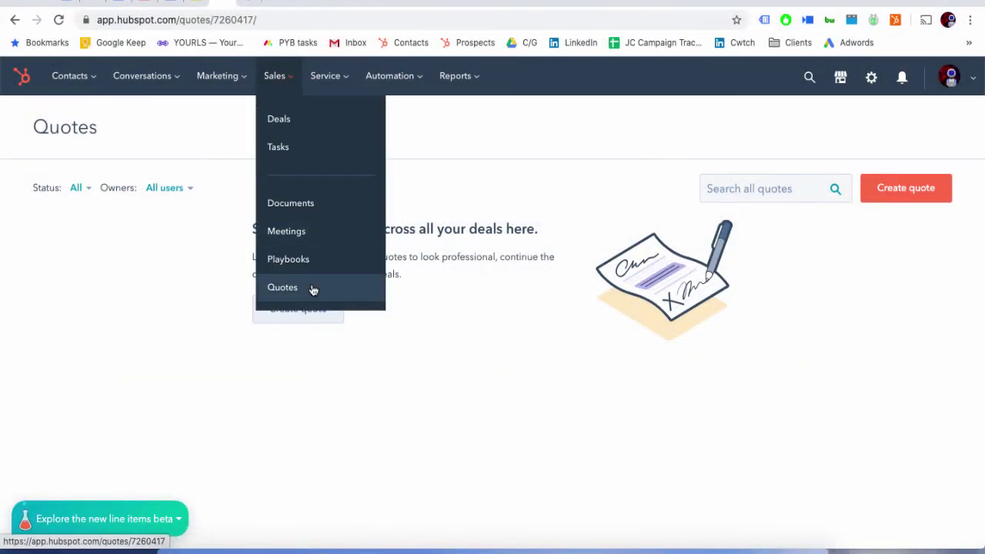
{"action": "left_click", "coordinate": [883, 296]}
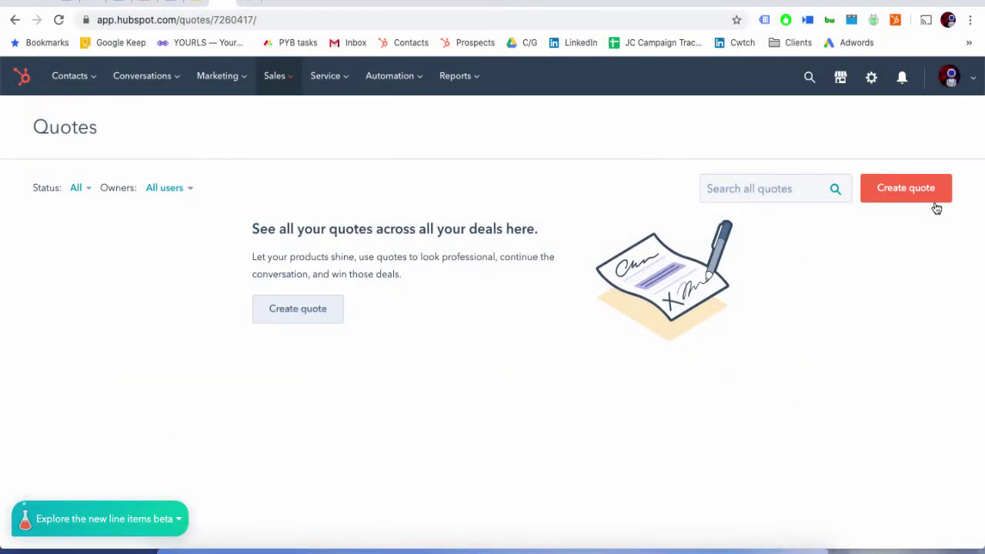
{"action": "left_click", "coordinate": [912, 194]}
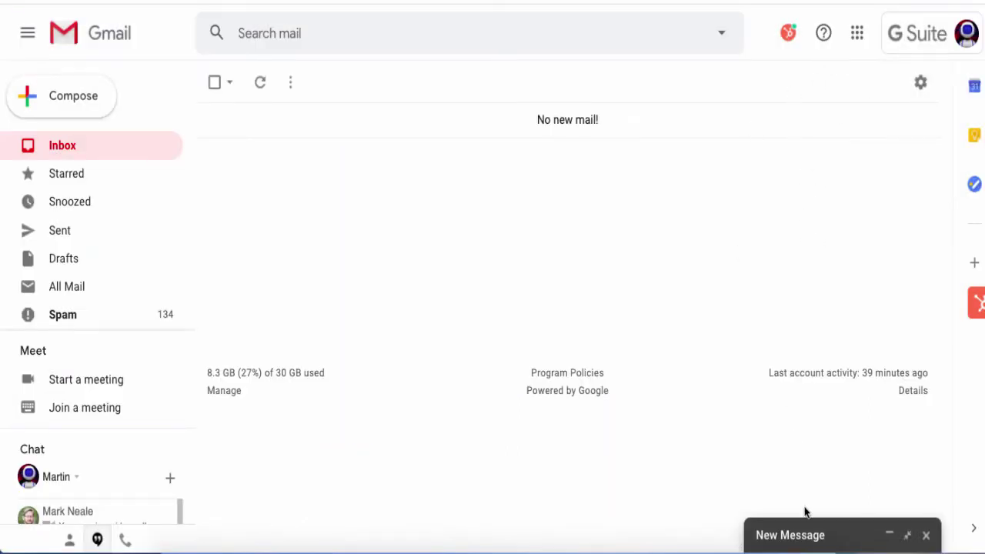
Step: Switch to Gmail and address the new message to the contact at Plus Your Business
{"action": "left_click", "coordinate": [806, 539]}
{"action": "type", "text": "elisa"}
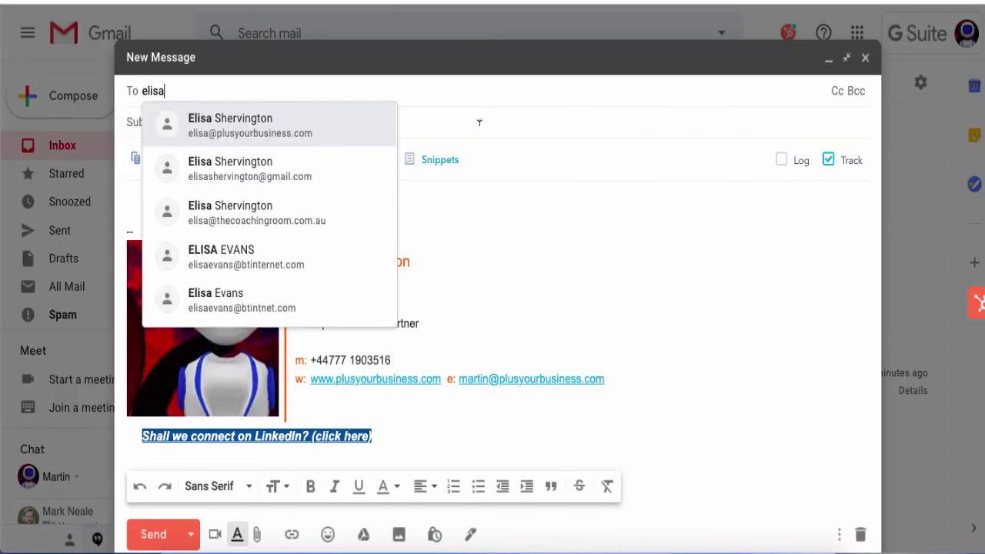
{"action": "left_click", "coordinate": [301, 125]}
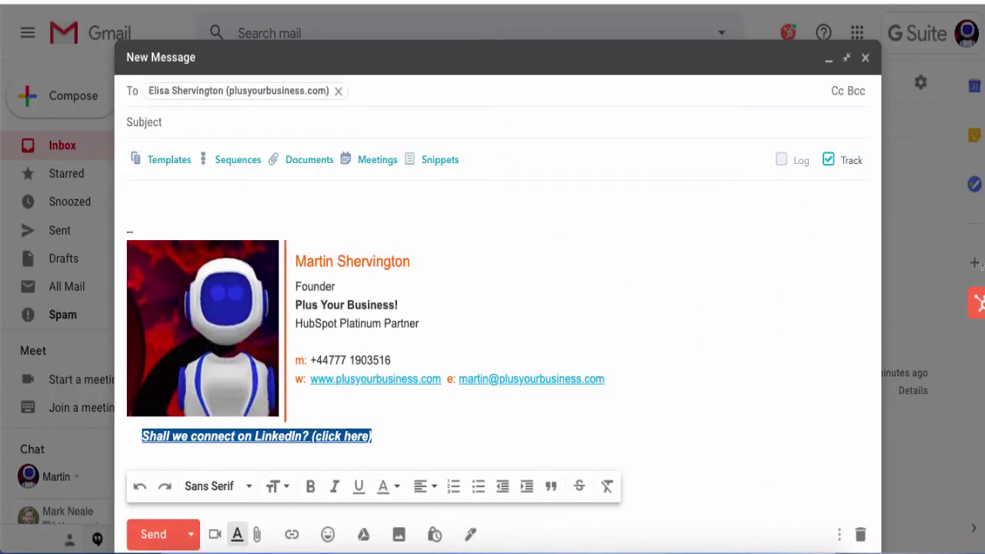
Step: Show the recipient's HubSpot contact profile beside the inbox, minimise the draft and collapse the profile's About section
{"action": "left_click", "coordinate": [977, 302]}
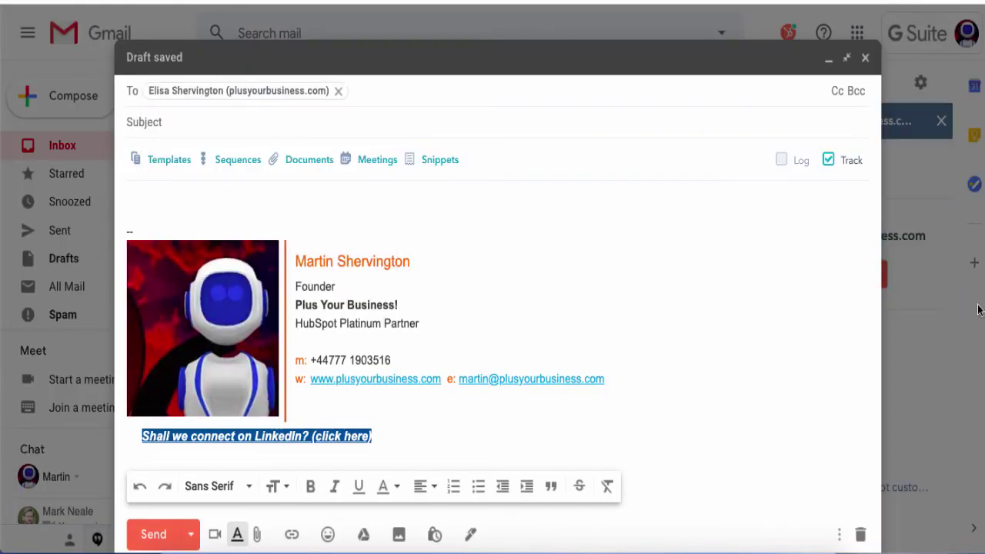
{"action": "left_click", "coordinate": [829, 58]}
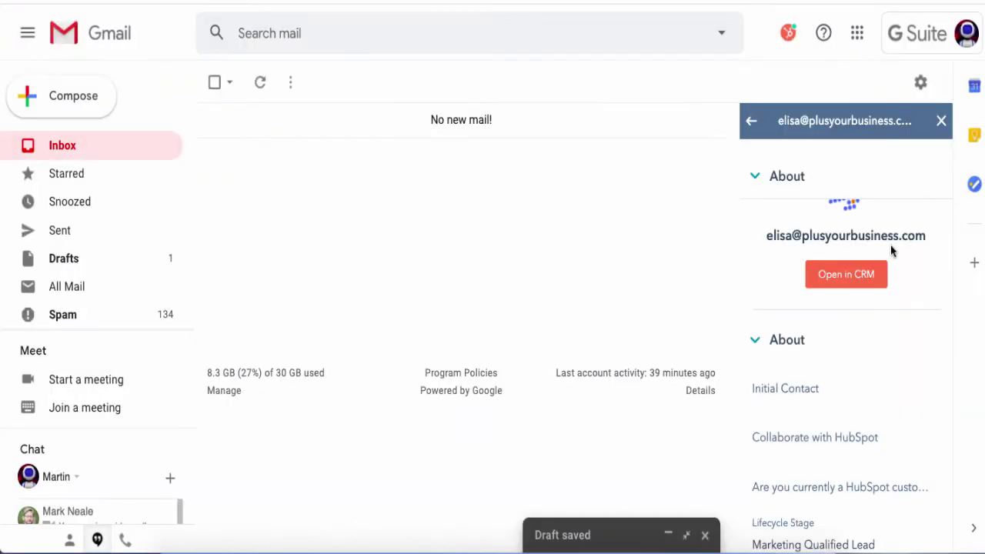
{"action": "left_click", "coordinate": [782, 179]}
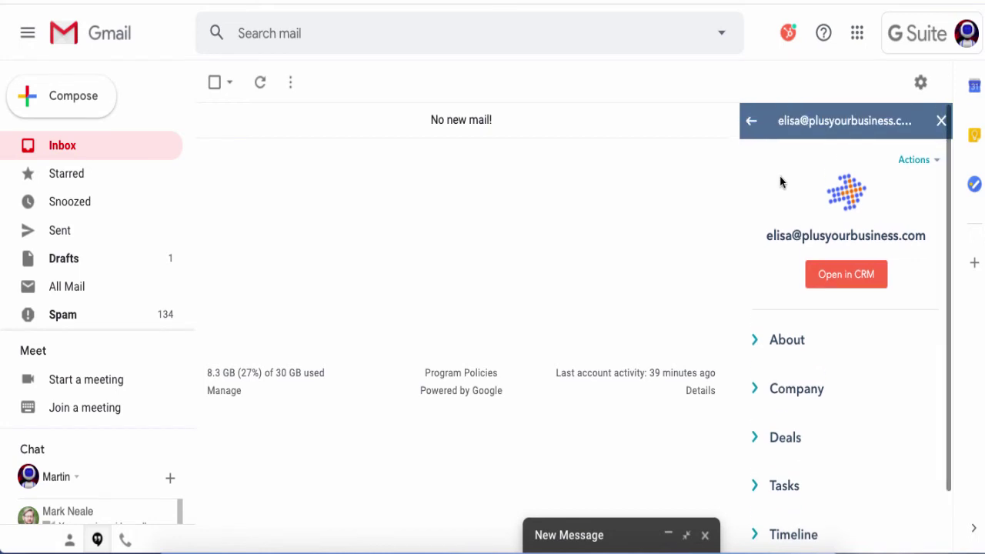
Step: Reopen the draft, search the email templates for "cons" and insert "[OUTREACH: REG LEAD - FIRST EMAIL] - process of considering?"
{"action": "left_click", "coordinate": [572, 536]}
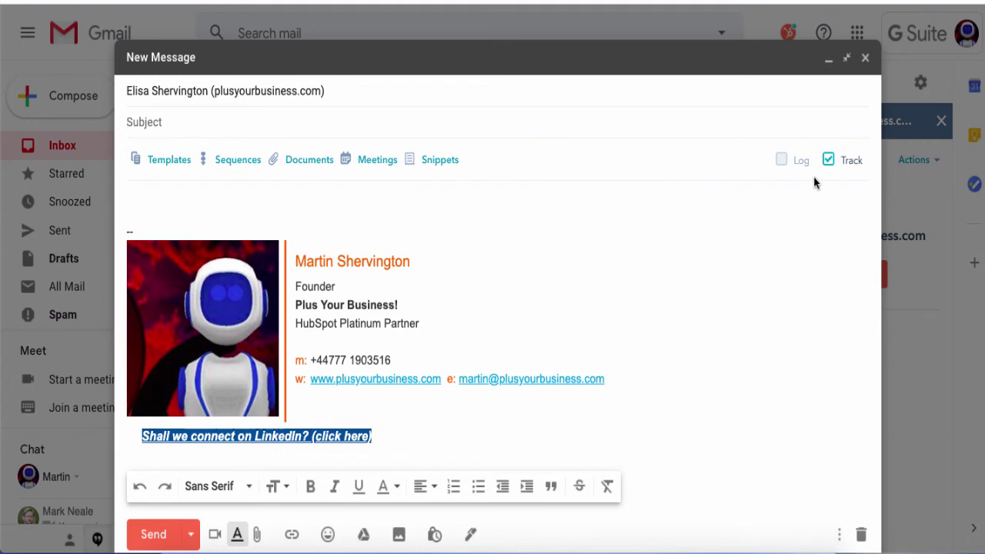
{"action": "mouse_move", "coordinate": [789, 152]}
{"action": "left_click", "coordinate": [184, 166]}
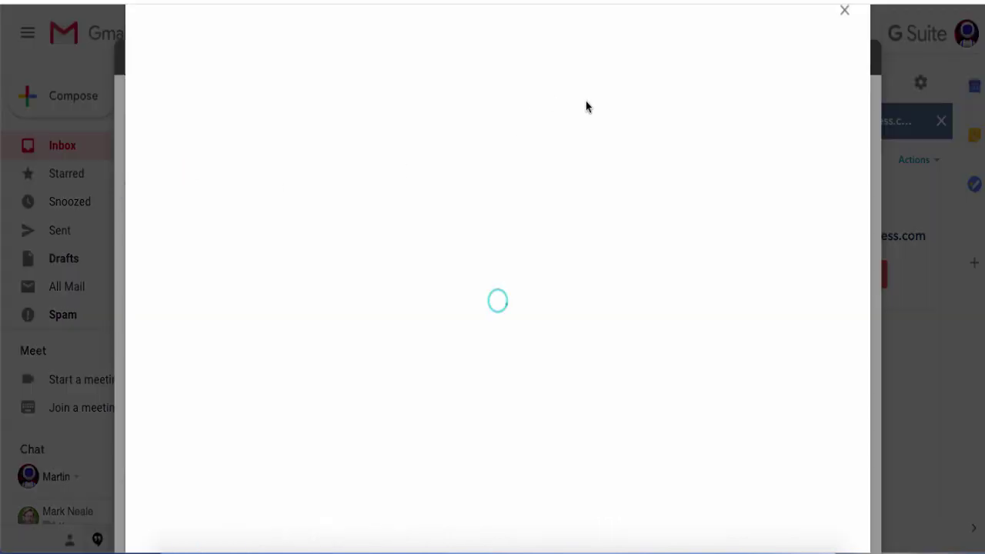
{"action": "left_click", "coordinate": [613, 46]}
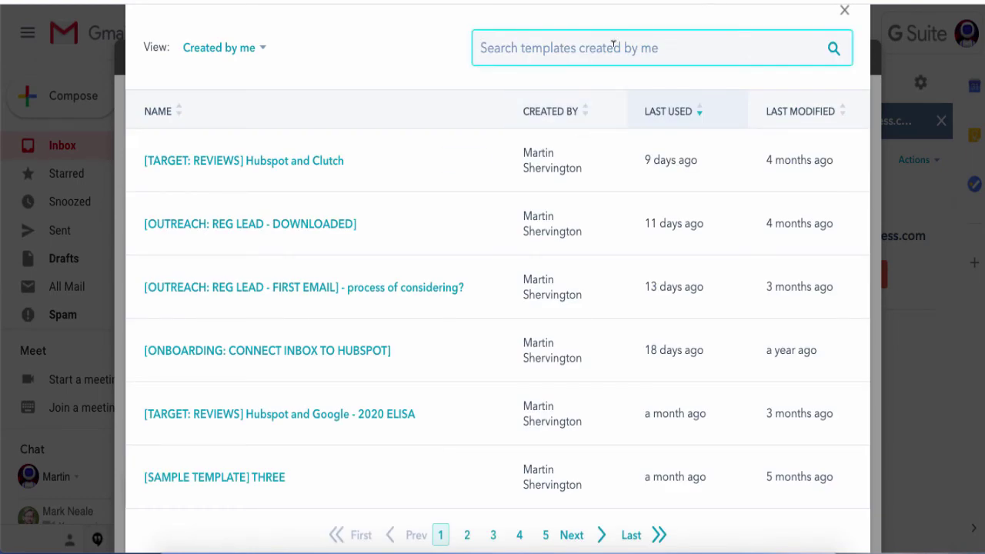
{"action": "type", "text": "cons"}
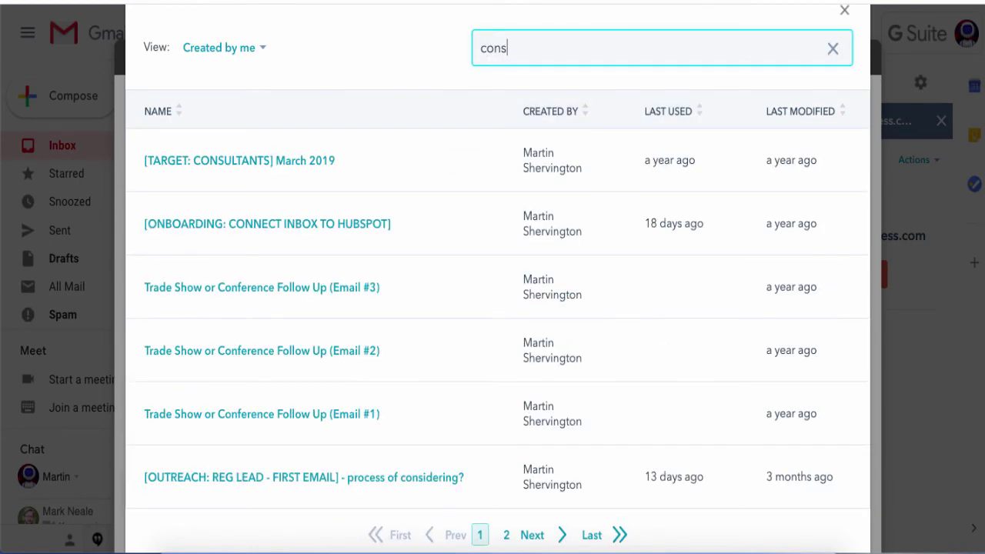
{"action": "left_click", "coordinate": [334, 479]}
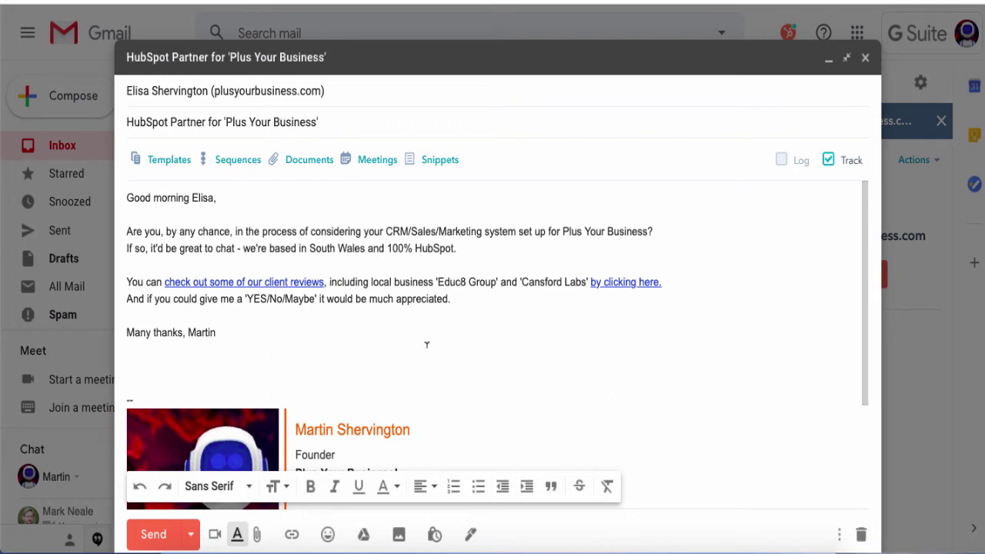
Step: Check the "check out some of our client reviews" and "by clicking here." links in the email body
{"action": "left_click", "coordinate": [259, 281]}
{"action": "left_click", "coordinate": [646, 282]}
{"action": "left_click", "coordinate": [533, 354]}
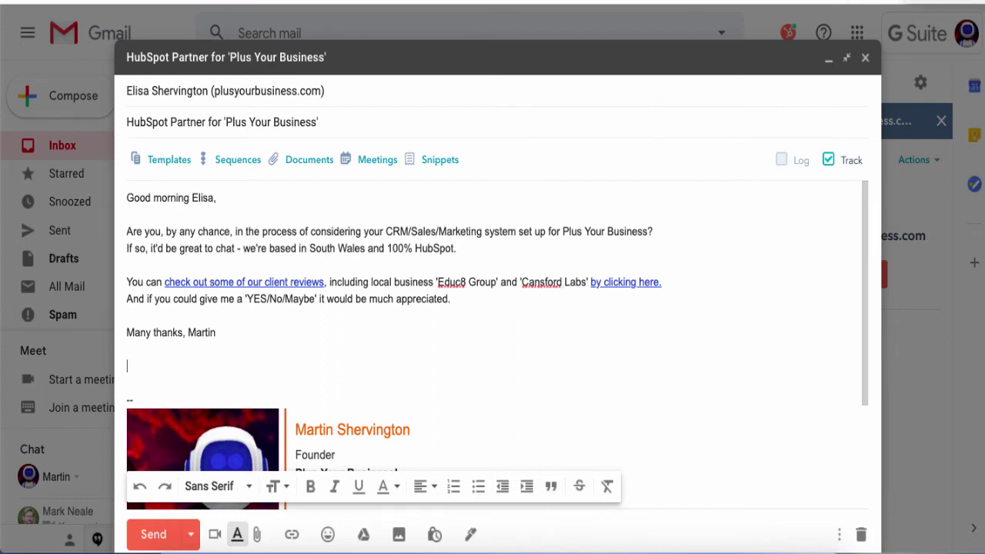
Step: Open the HubSpot activity feed over Gmail and view its activity type filter
{"action": "left_click", "coordinate": [904, 1]}
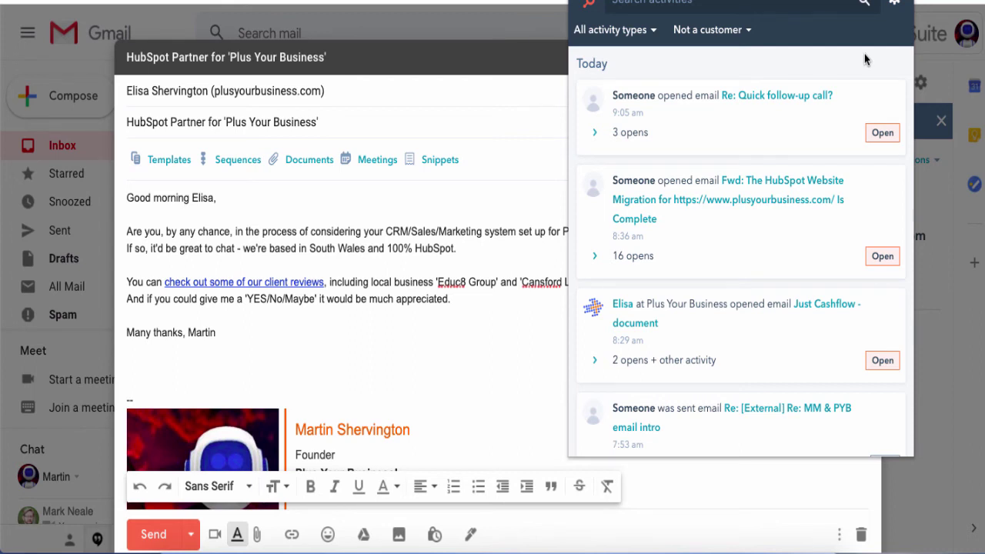
{"action": "left_click", "coordinate": [641, 31]}
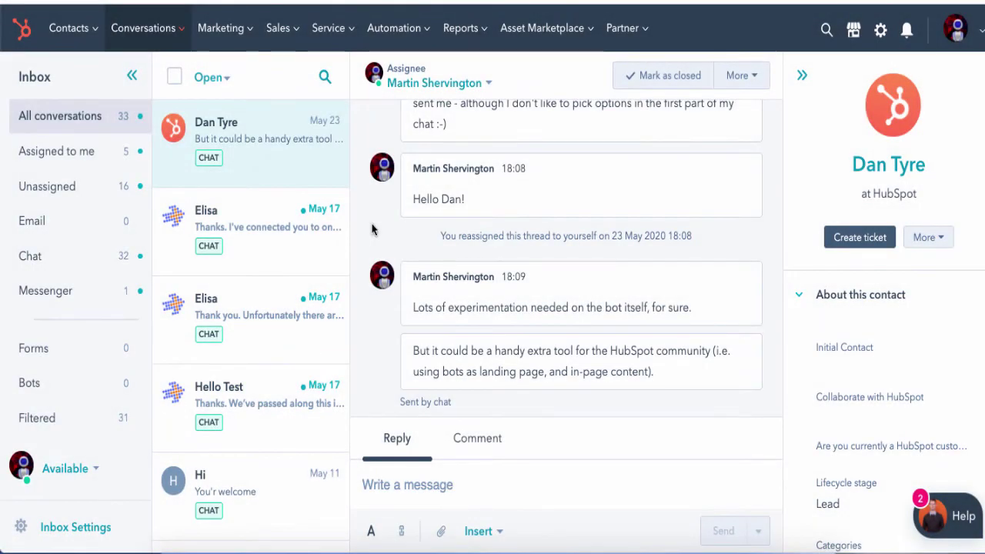
Step: Look through the contact properties beside the selected chat in the HubSpot conversations inbox
{"action": "mouse_move", "coordinate": [173, 39]}
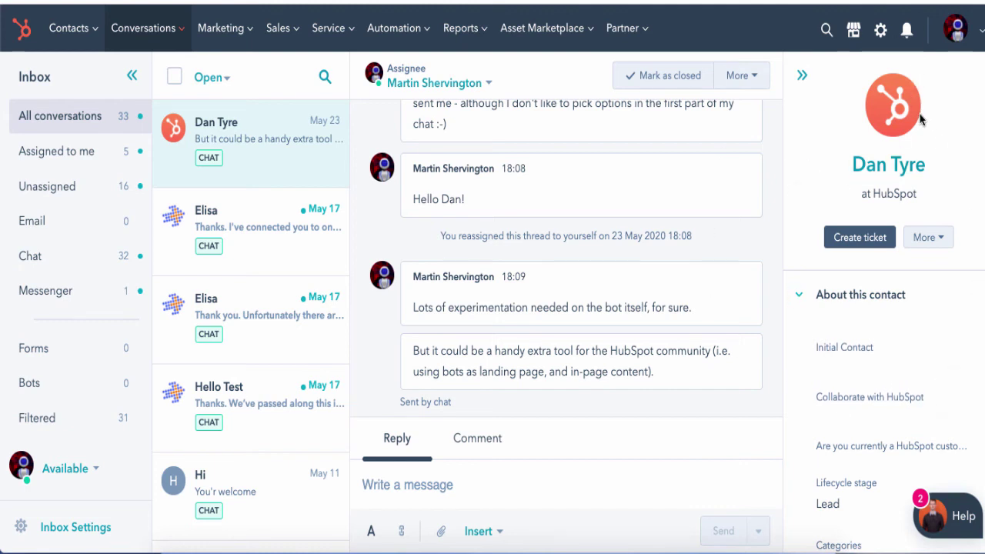
{"action": "left_click", "coordinate": [917, 360]}
{"action": "scroll", "coordinate": [916, 360], "scroll_direction": "down", "scroll_amount": 5}
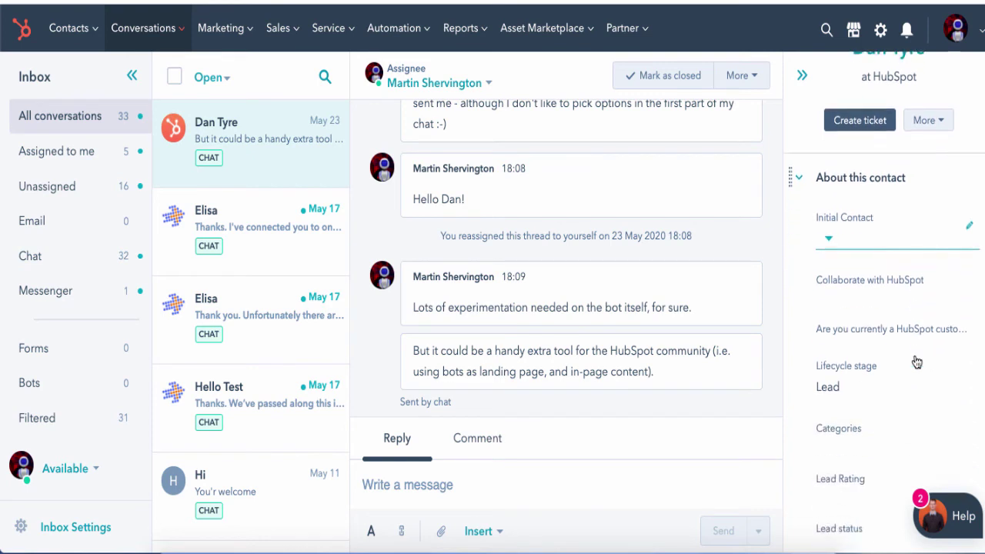
{"action": "scroll", "coordinate": [916, 358], "scroll_direction": "up", "scroll_amount": 5}
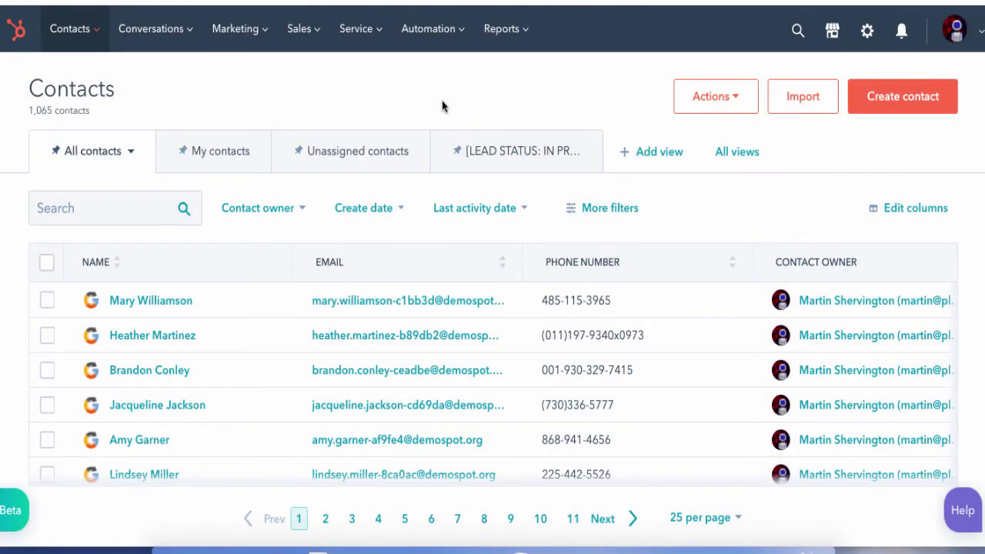
Step: Examine the email and call steps in the preview of the pre-made Recent Conversion sequence
{"action": "left_click", "coordinate": [445, 44]}
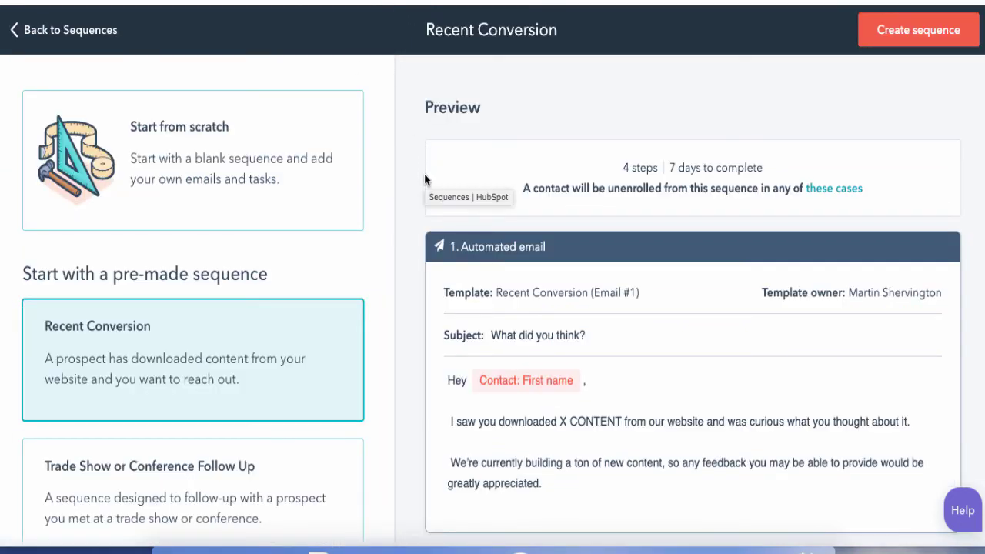
{"action": "scroll", "coordinate": [424, 175], "scroll_direction": "down", "scroll_amount": 1}
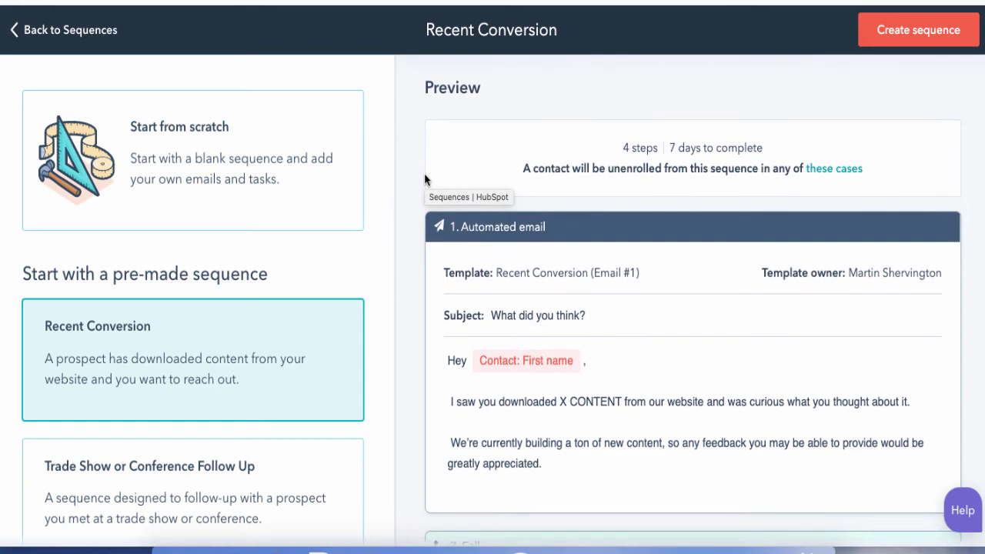
{"action": "scroll", "coordinate": [424, 174], "scroll_direction": "down", "scroll_amount": 2}
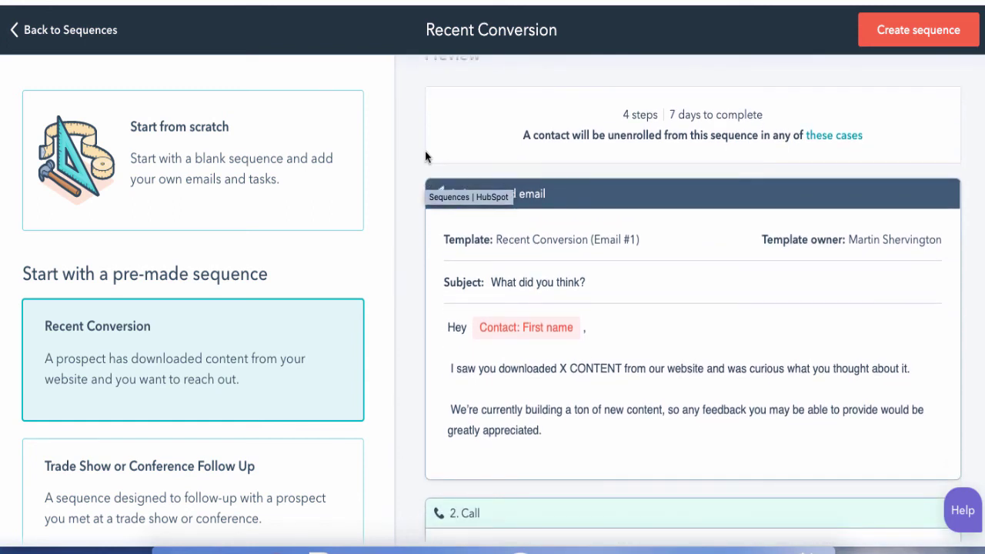
{"action": "scroll", "coordinate": [427, 156], "scroll_direction": "down", "scroll_amount": 5}
{"action": "scroll", "coordinate": [412, 223], "scroll_direction": "down", "scroll_amount": 1}
{"action": "scroll", "coordinate": [412, 206], "scroll_direction": "down", "scroll_amount": 2}
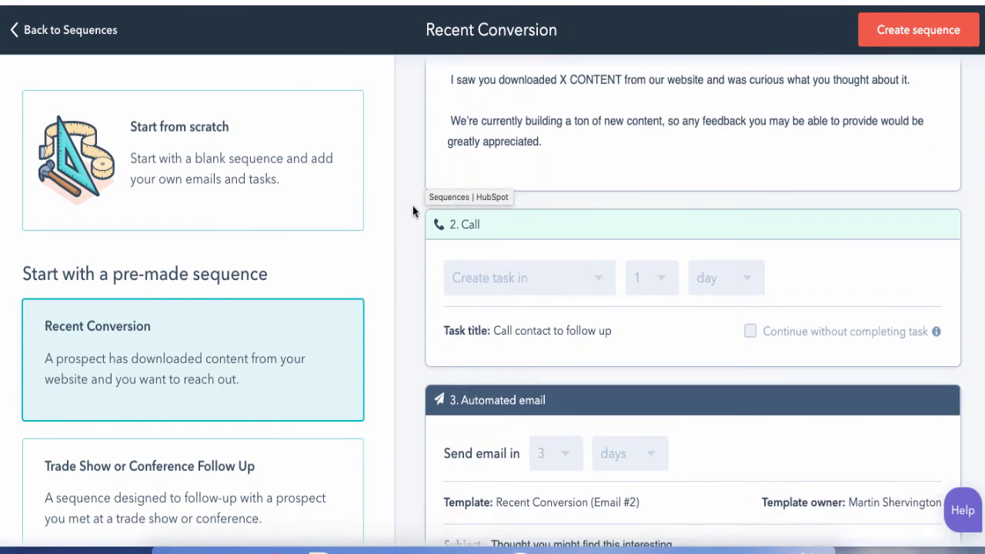
{"action": "scroll", "coordinate": [413, 206], "scroll_direction": "down", "scroll_amount": 4}
{"action": "scroll", "coordinate": [413, 211], "scroll_direction": "down", "scroll_amount": 2}
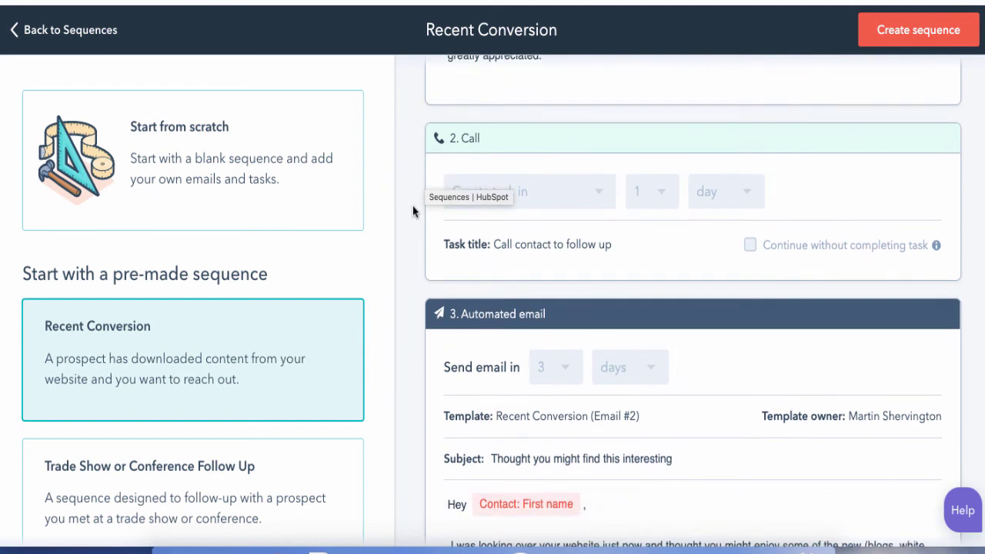
Step: Read through the third step, the automated follow-up email, in the Recent Conversion sequence preview
{"action": "scroll", "coordinate": [413, 212], "scroll_direction": "down", "scroll_amount": 2}
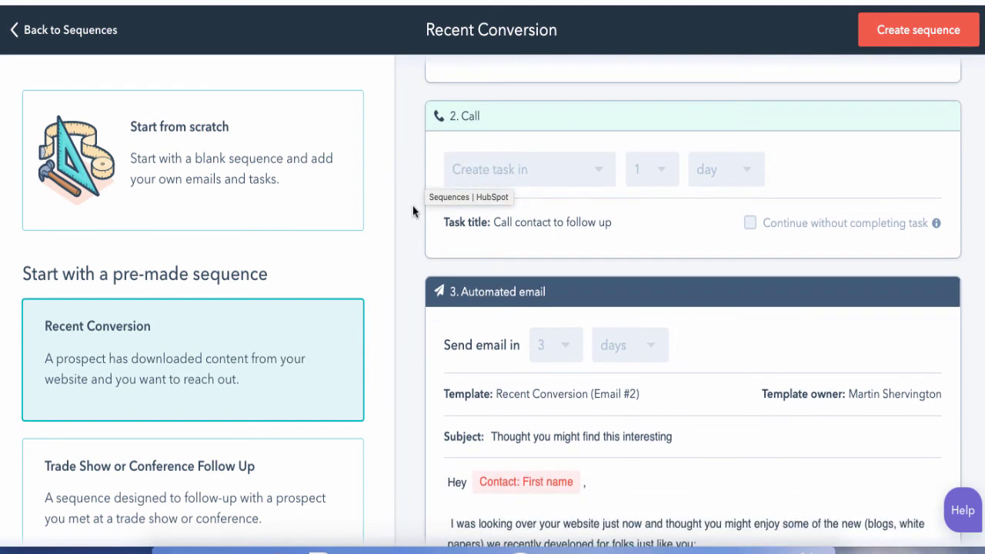
{"action": "scroll", "coordinate": [414, 208], "scroll_direction": "down", "scroll_amount": 1}
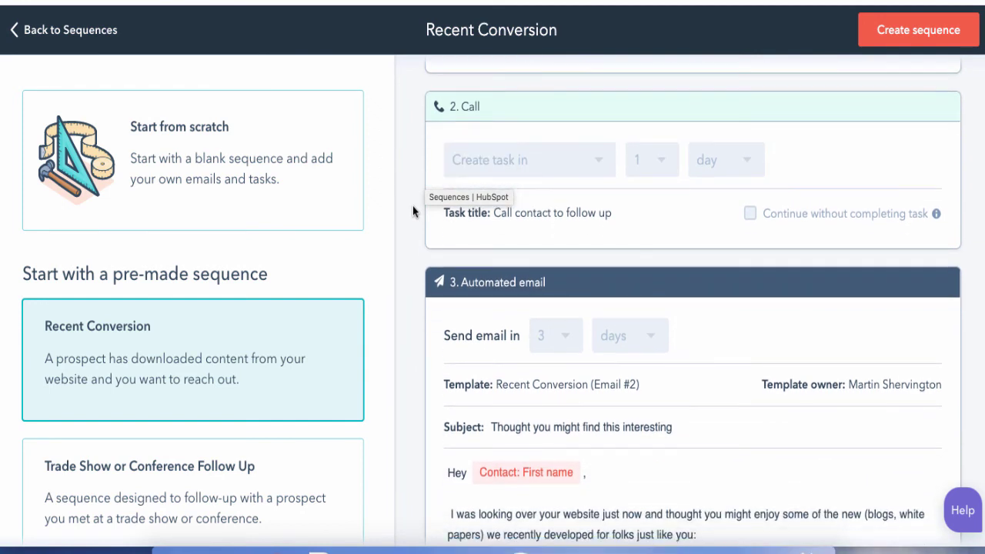
{"action": "scroll", "coordinate": [413, 207], "scroll_direction": "down", "scroll_amount": 1}
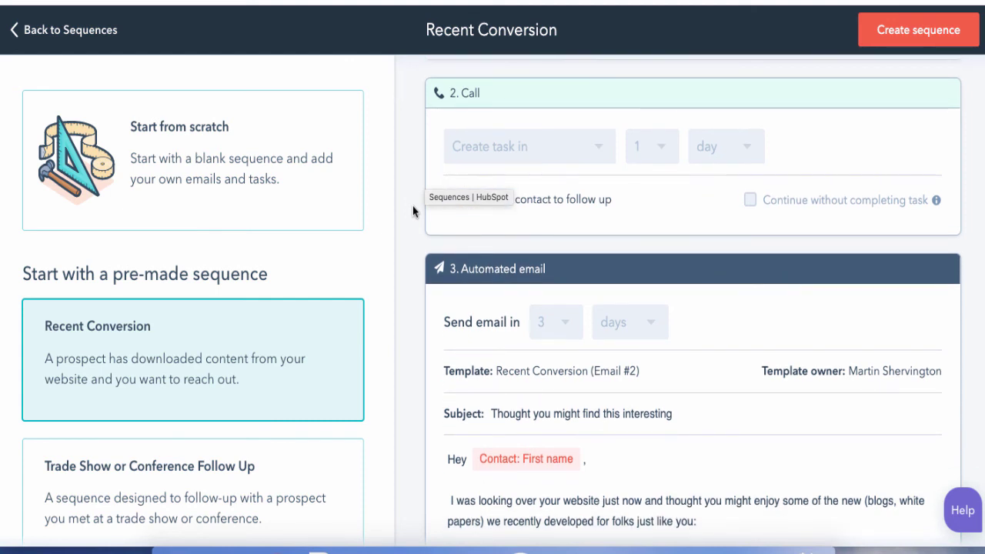
{"action": "scroll", "coordinate": [413, 206], "scroll_direction": "down", "scroll_amount": 1}
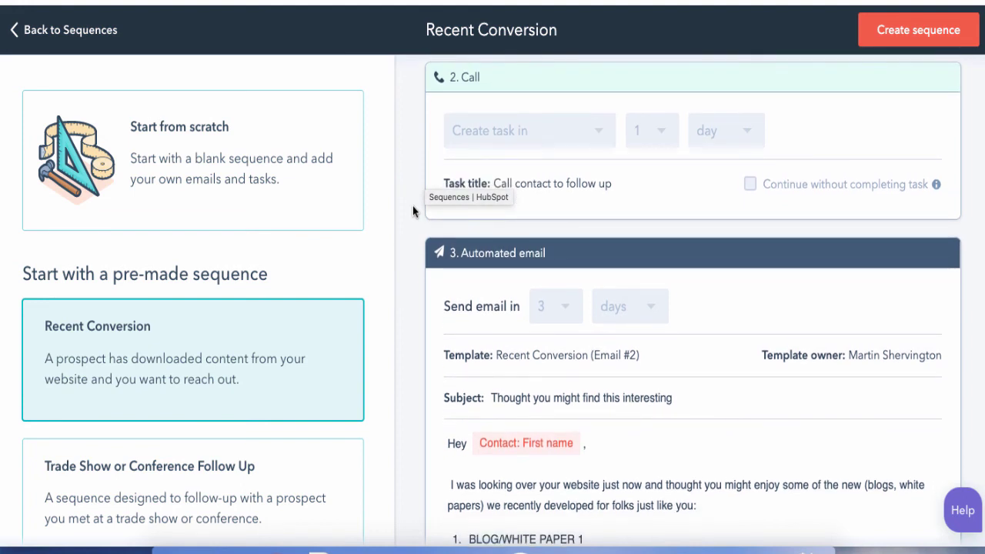
{"action": "scroll", "coordinate": [412, 205], "scroll_direction": "down", "scroll_amount": 1}
{"action": "scroll", "coordinate": [413, 206], "scroll_direction": "down", "scroll_amount": 3}
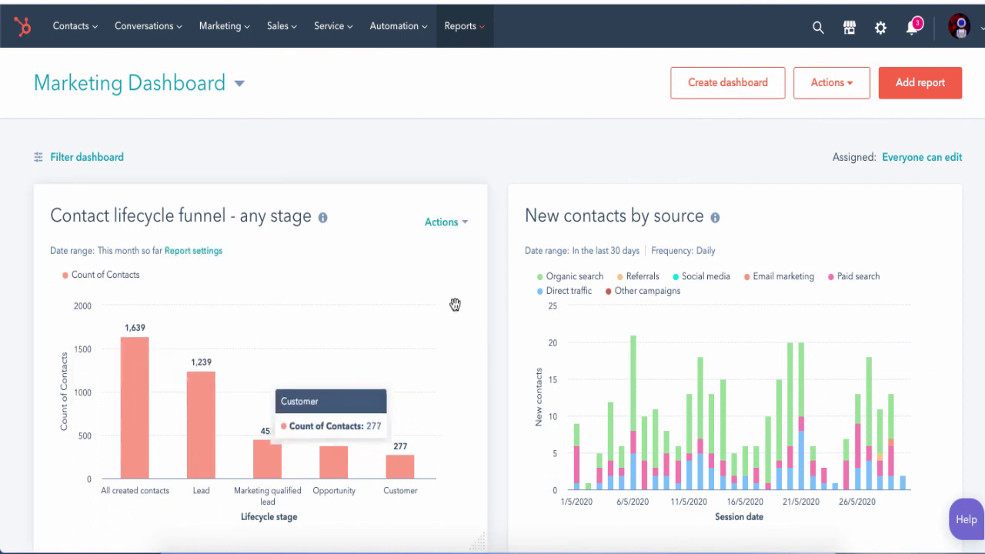
Step: Review the Marketing Dashboard's contact lifecycle funnel, new contacts by source and form submission reports
{"action": "mouse_move", "coordinate": [205, 441]}
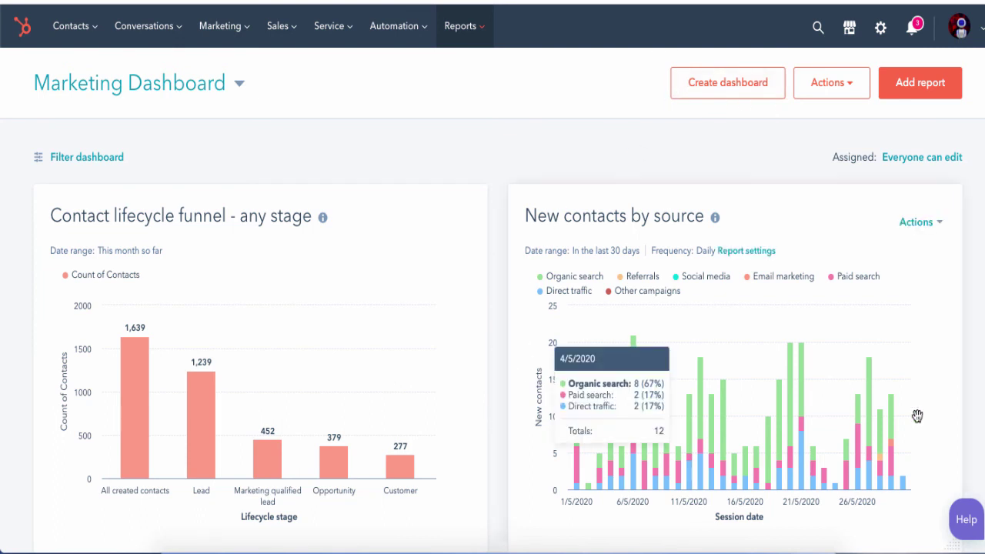
{"action": "scroll", "coordinate": [967, 307], "scroll_direction": "down", "scroll_amount": 1}
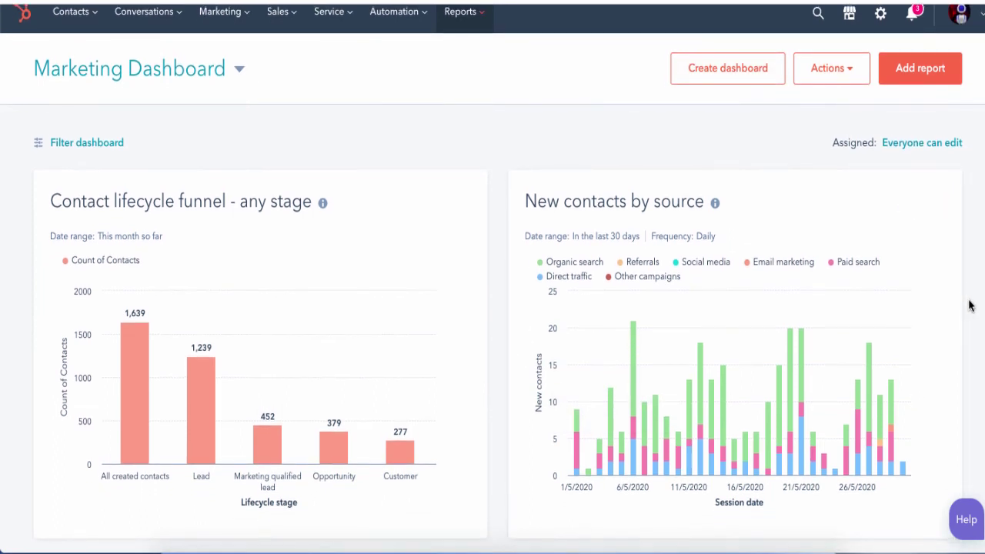
{"action": "scroll", "coordinate": [969, 306], "scroll_direction": "down", "scroll_amount": 1}
{"action": "scroll", "coordinate": [970, 306], "scroll_direction": "down", "scroll_amount": 1}
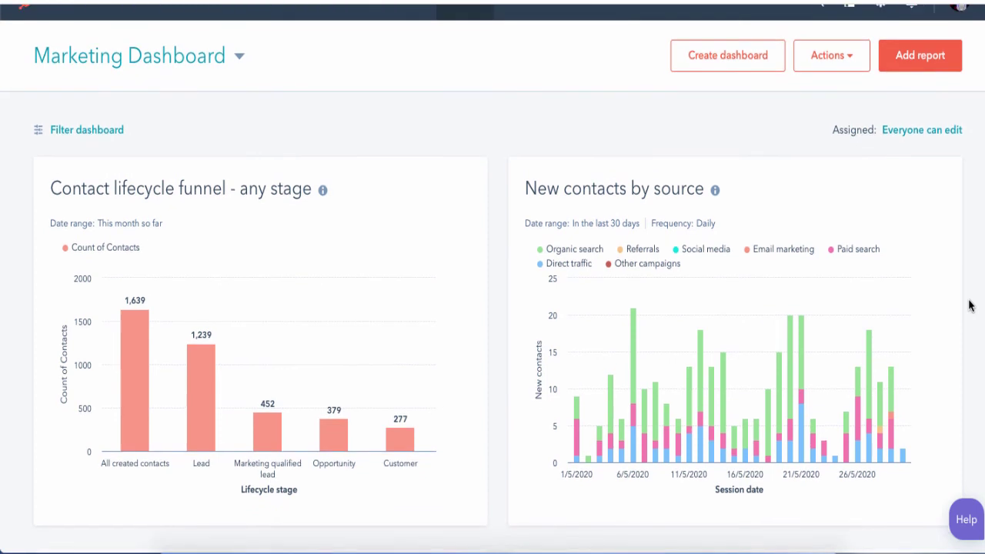
{"action": "scroll", "coordinate": [969, 306], "scroll_direction": "down", "scroll_amount": 5}
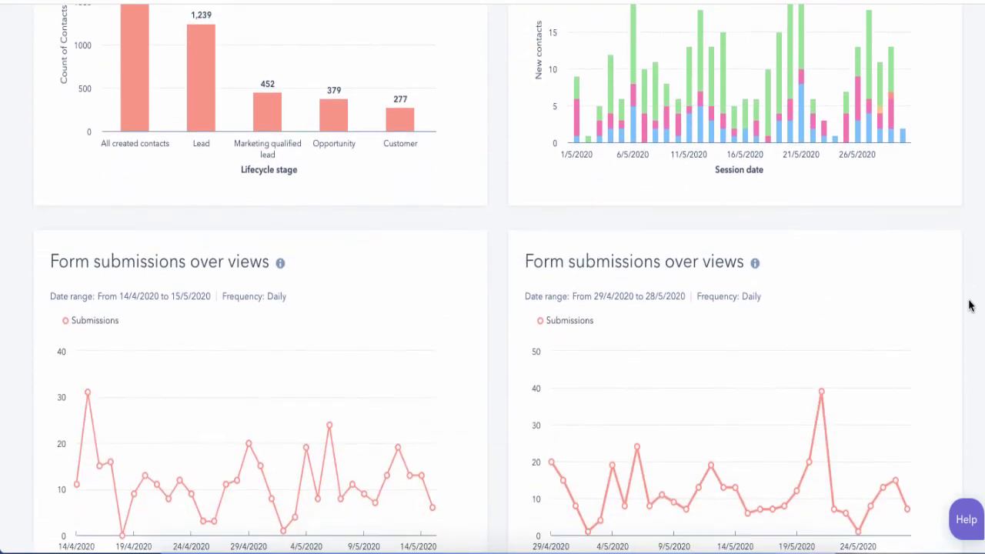
{"action": "scroll", "coordinate": [969, 306], "scroll_direction": "down", "scroll_amount": 3}
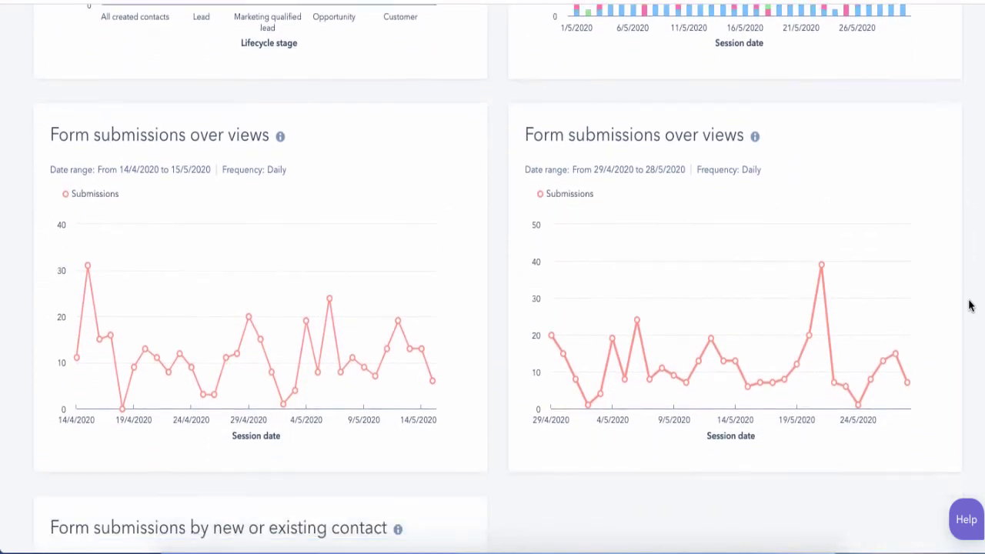
{"action": "scroll", "coordinate": [969, 305], "scroll_direction": "down", "scroll_amount": 3}
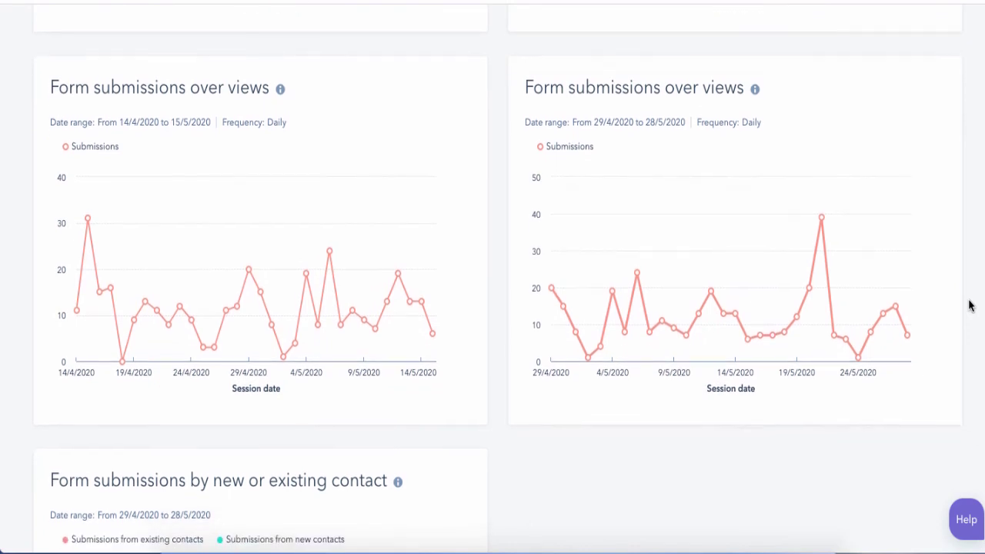
{"action": "scroll", "coordinate": [970, 306], "scroll_direction": "down", "scroll_amount": 2}
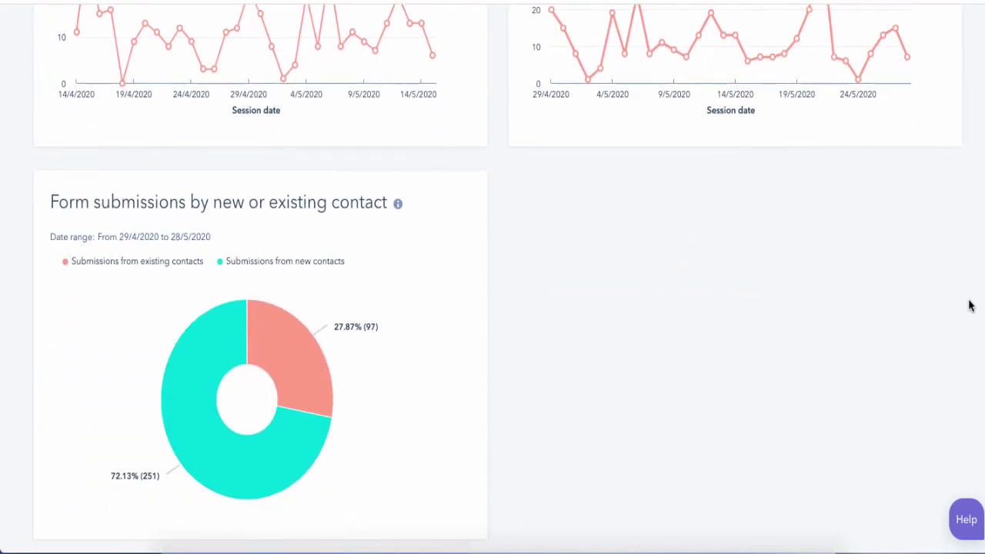
{"action": "scroll", "coordinate": [717, 364], "scroll_direction": "up", "scroll_amount": 1}
{"action": "scroll", "coordinate": [718, 363], "scroll_direction": "down", "scroll_amount": 1}
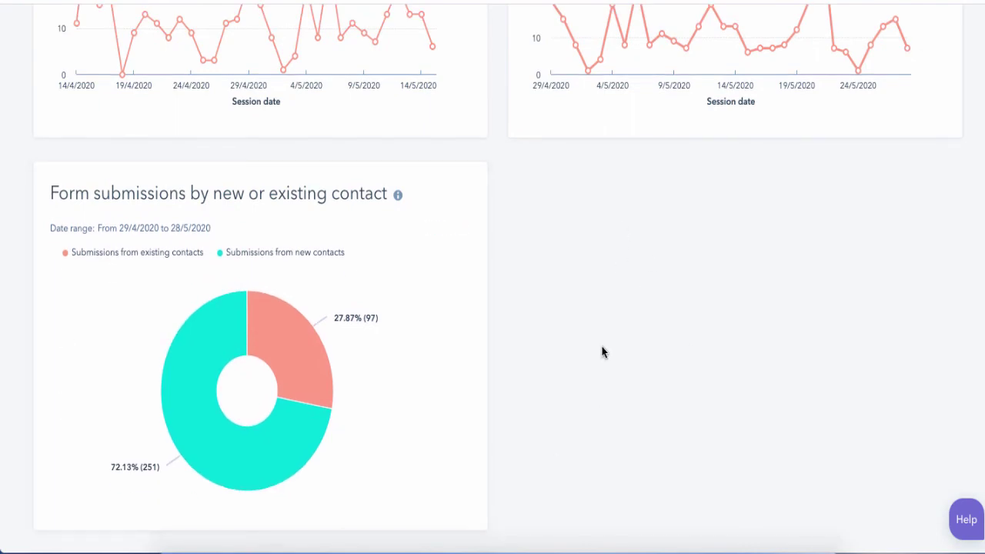
{"action": "scroll", "coordinate": [603, 352], "scroll_direction": "up", "scroll_amount": 10}
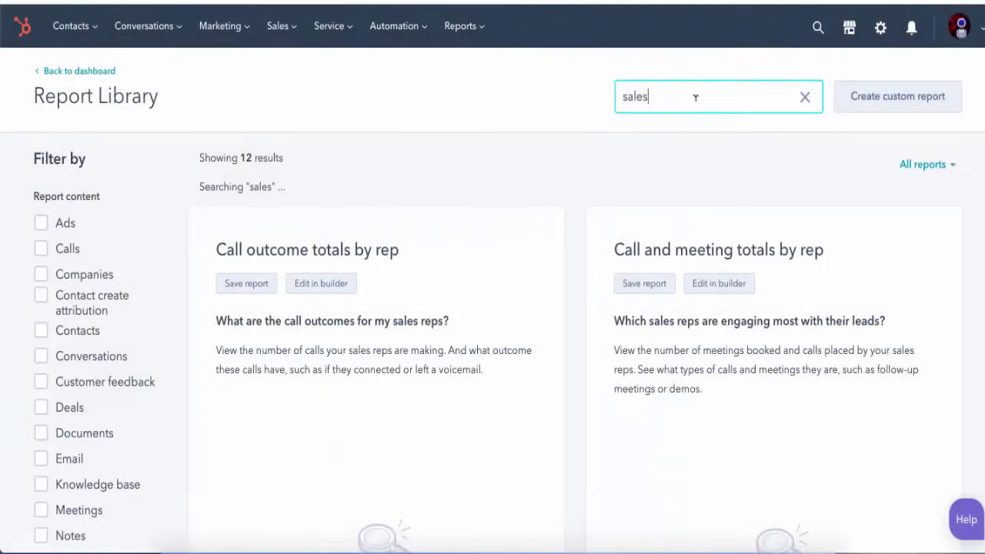
Step: Clear the report library search and search for "sales" reports
{"action": "double_click", "coordinate": [688, 100]}
{"action": "key", "text": "BackSpace"}
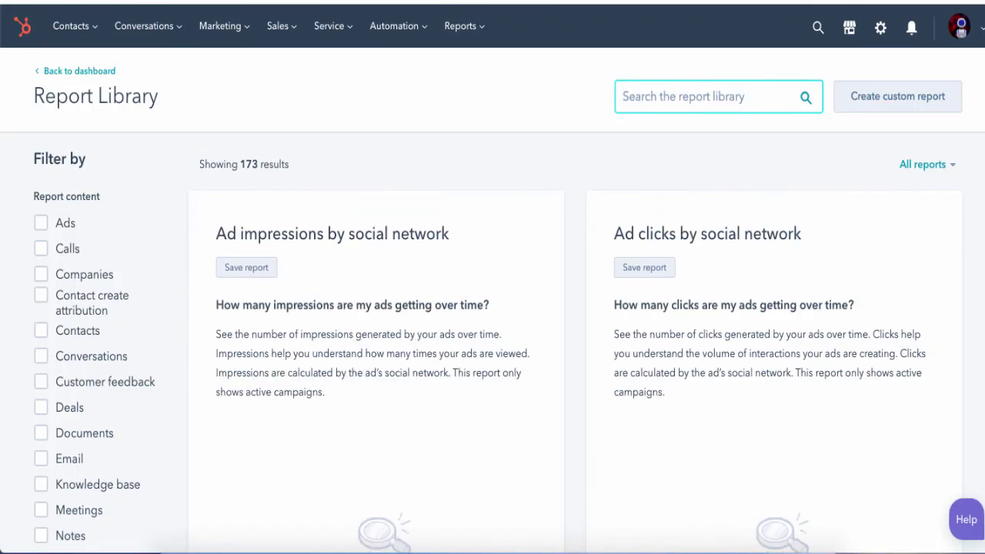
{"action": "type", "text": "sales"}
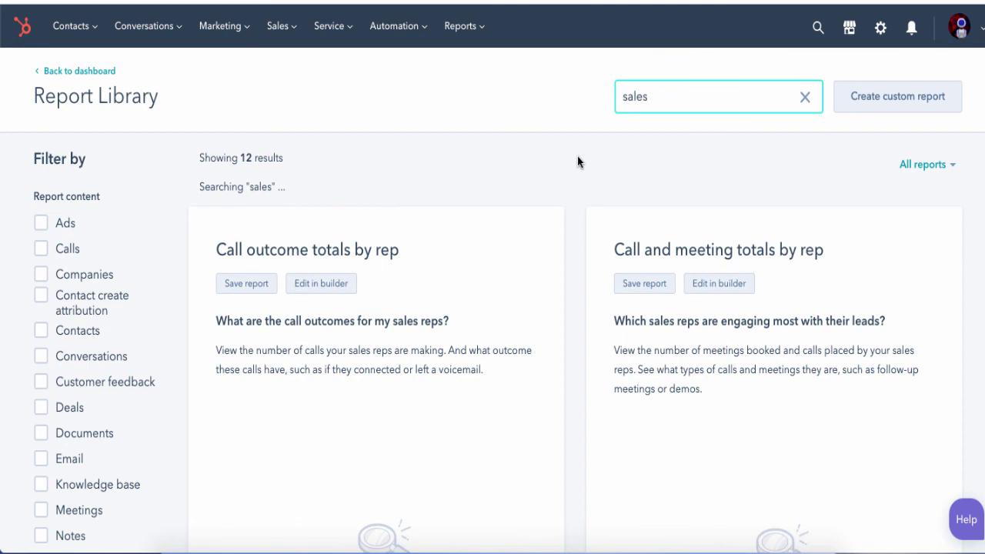
Step: Replace the report library search term with "service" and look over the matching reports
{"action": "key", "text": "BackSpace"}
{"action": "key", "text": "BackSpace"}
{"action": "key", "text": "BackSpace"}
{"action": "key", "text": "BackSpace"}
{"action": "key", "text": "BackSpace"}
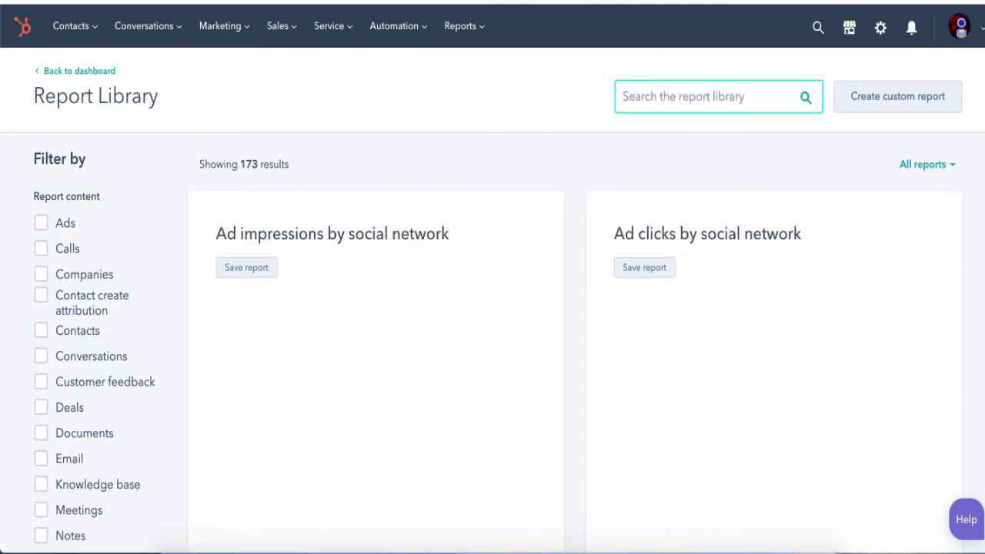
{"action": "type", "text": "service"}
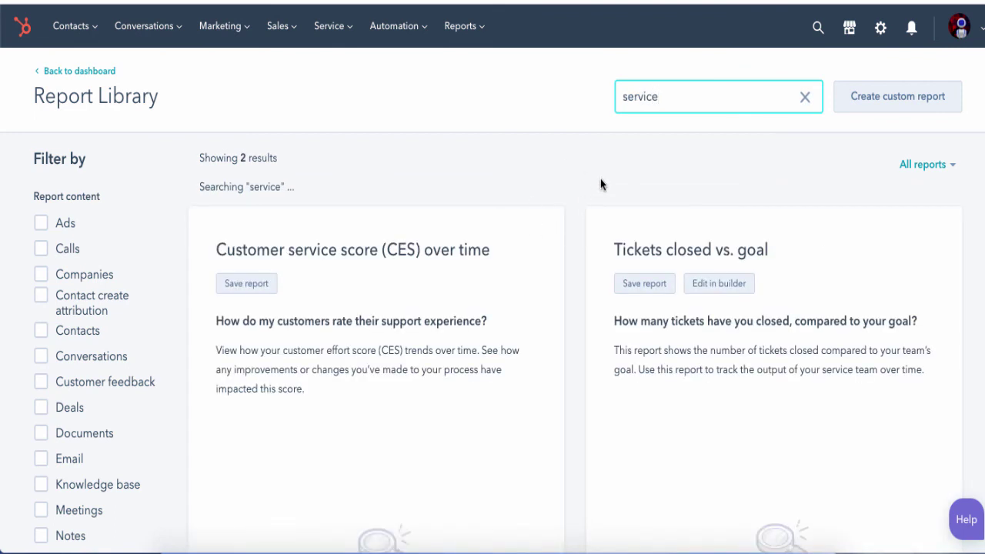
{"action": "scroll", "coordinate": [601, 180], "scroll_direction": "down", "scroll_amount": 1}
{"action": "scroll", "coordinate": [601, 181], "scroll_direction": "up", "scroll_amount": 1}
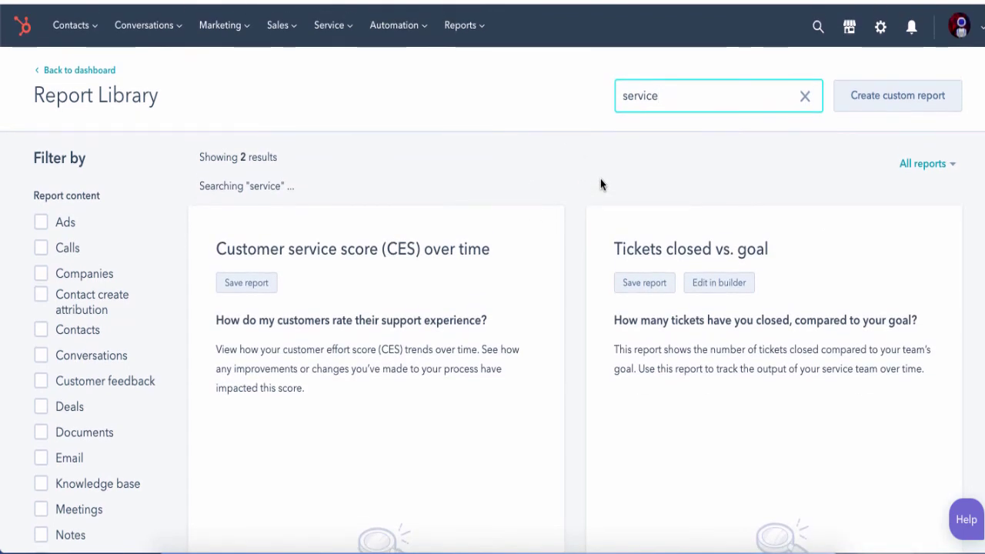